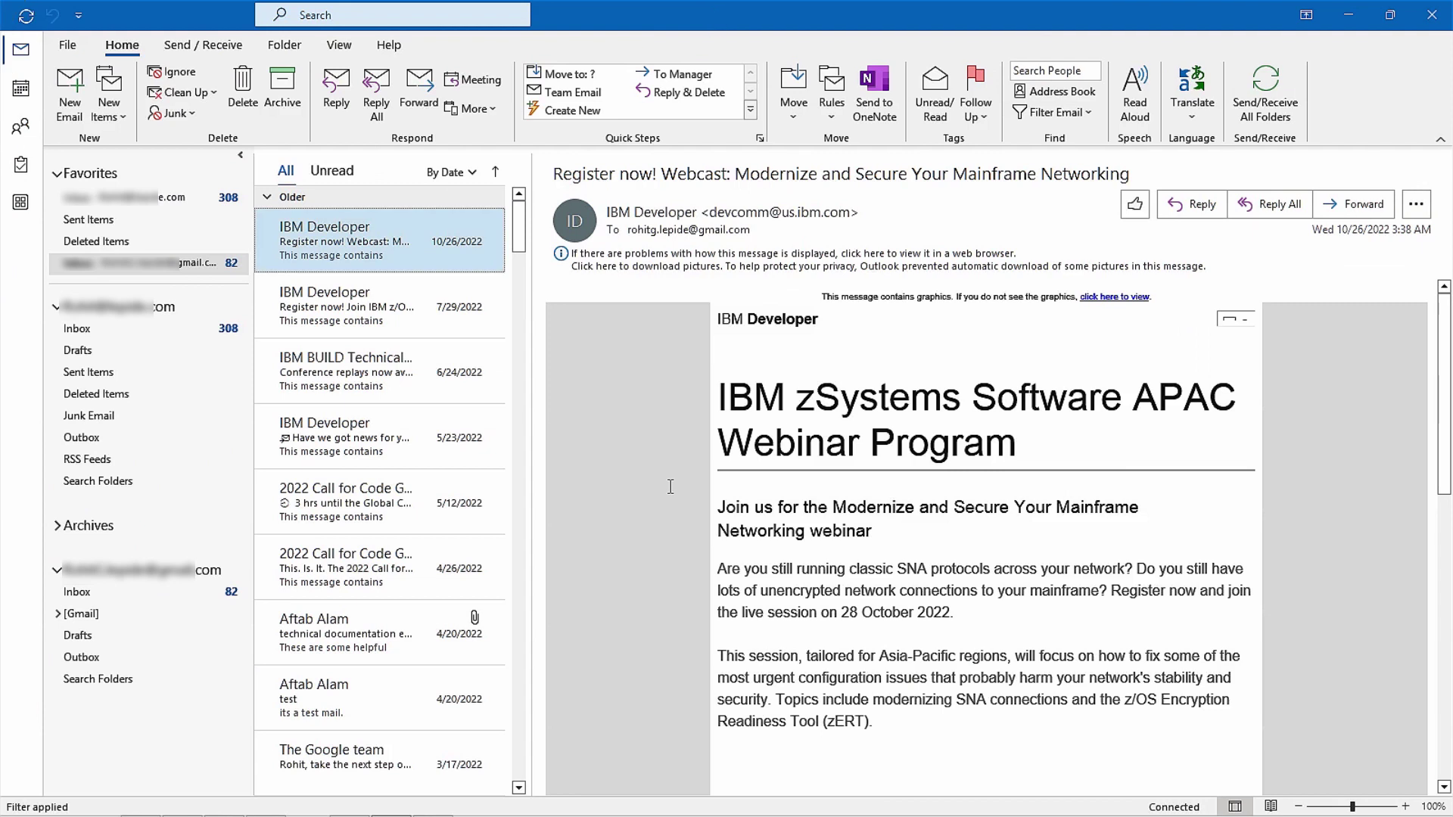
Step: From the People view, start a new contact group
click(21, 126)
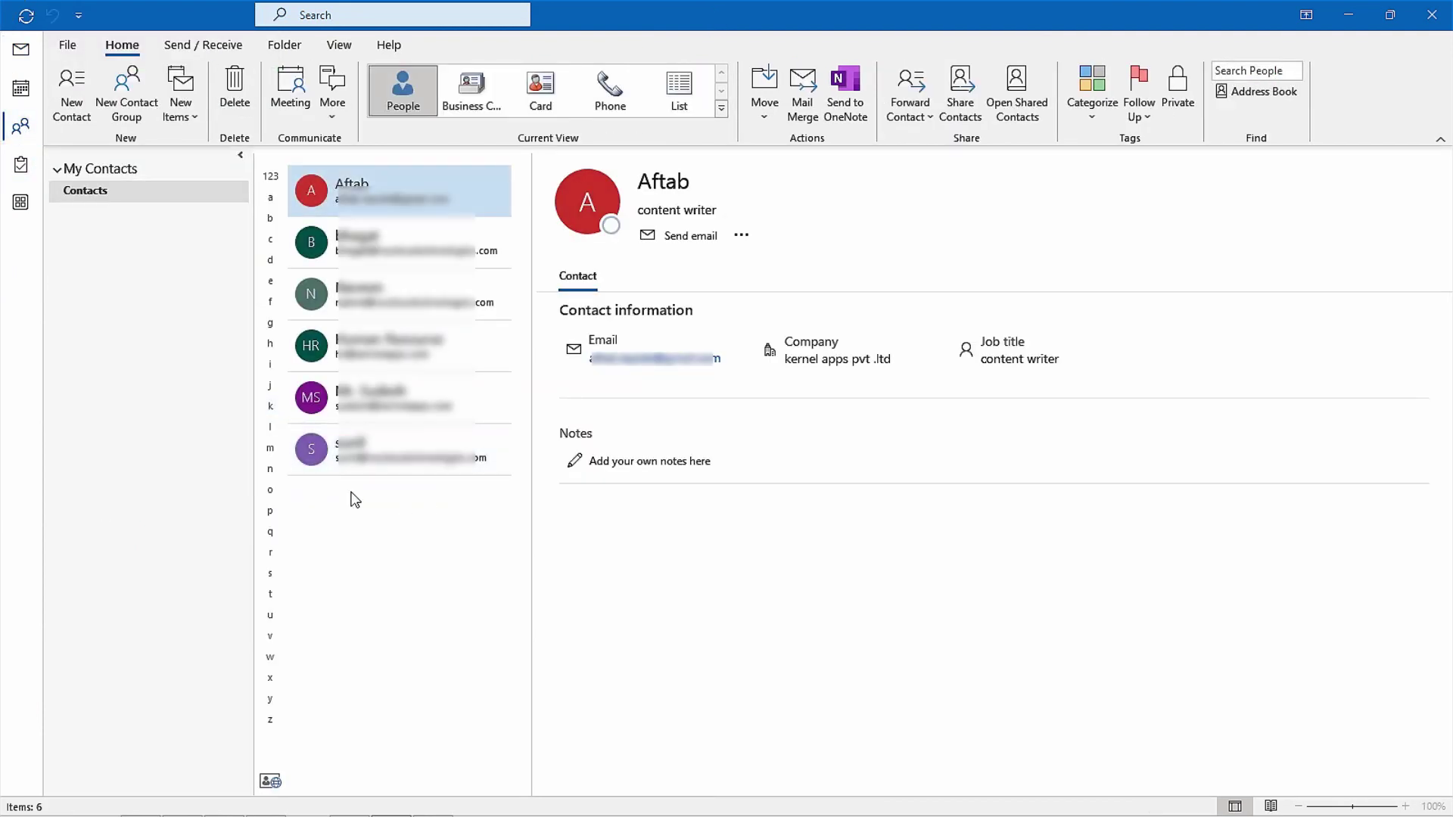
click(193, 121)
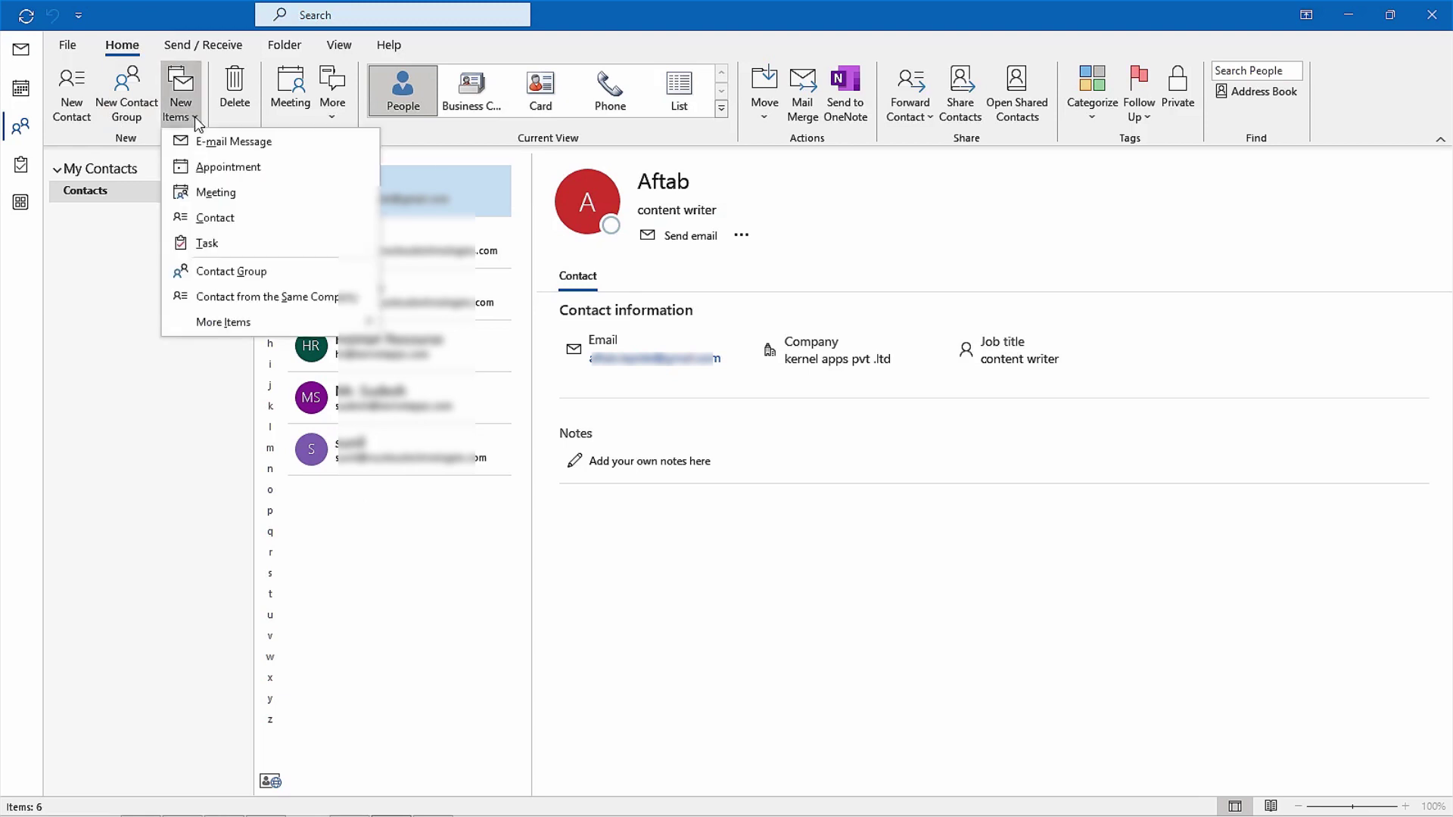
click(228, 274)
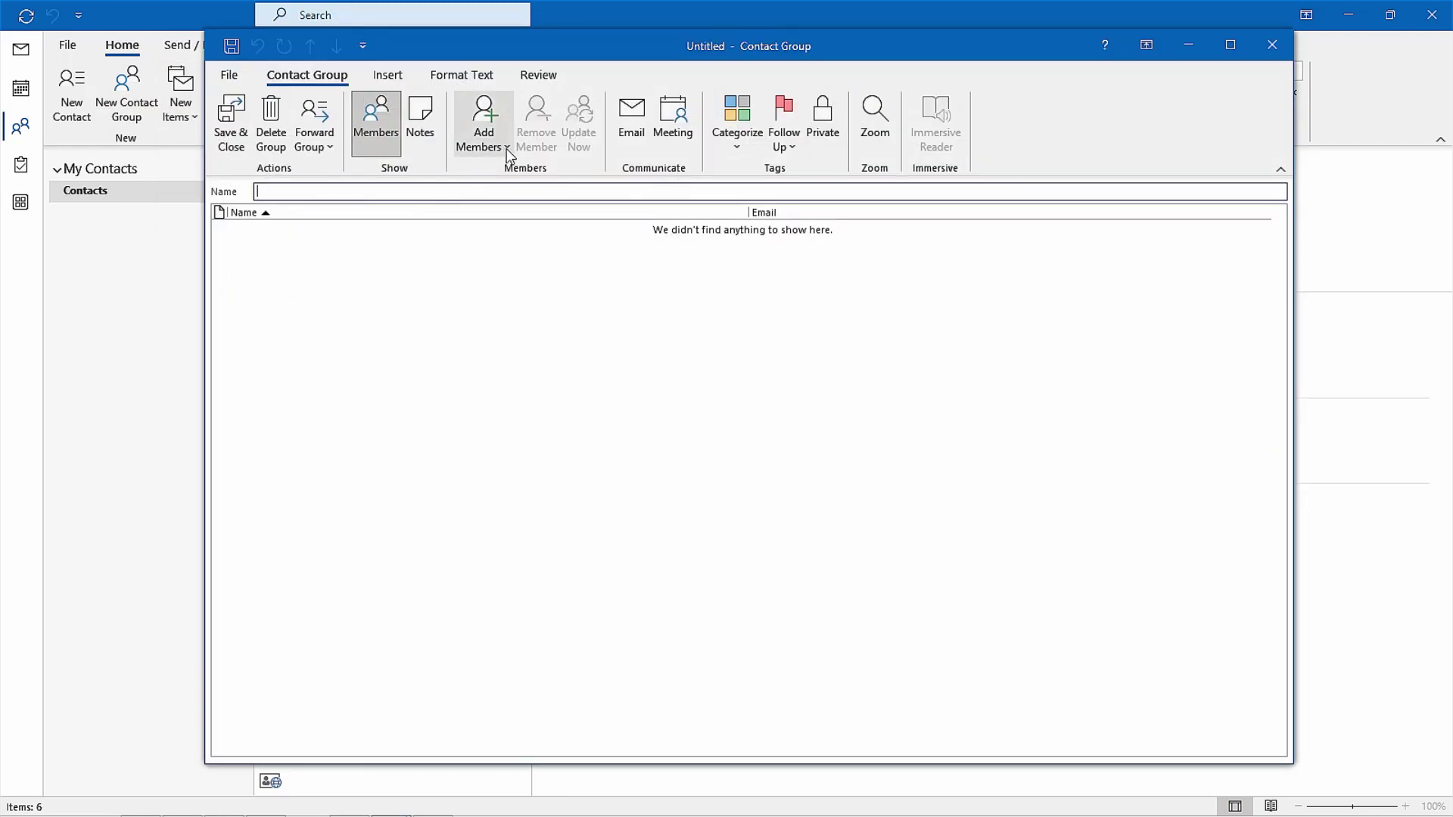
Step: Add all six address-book contacts, Aftab through bhagat, as the group's members
click(506, 148)
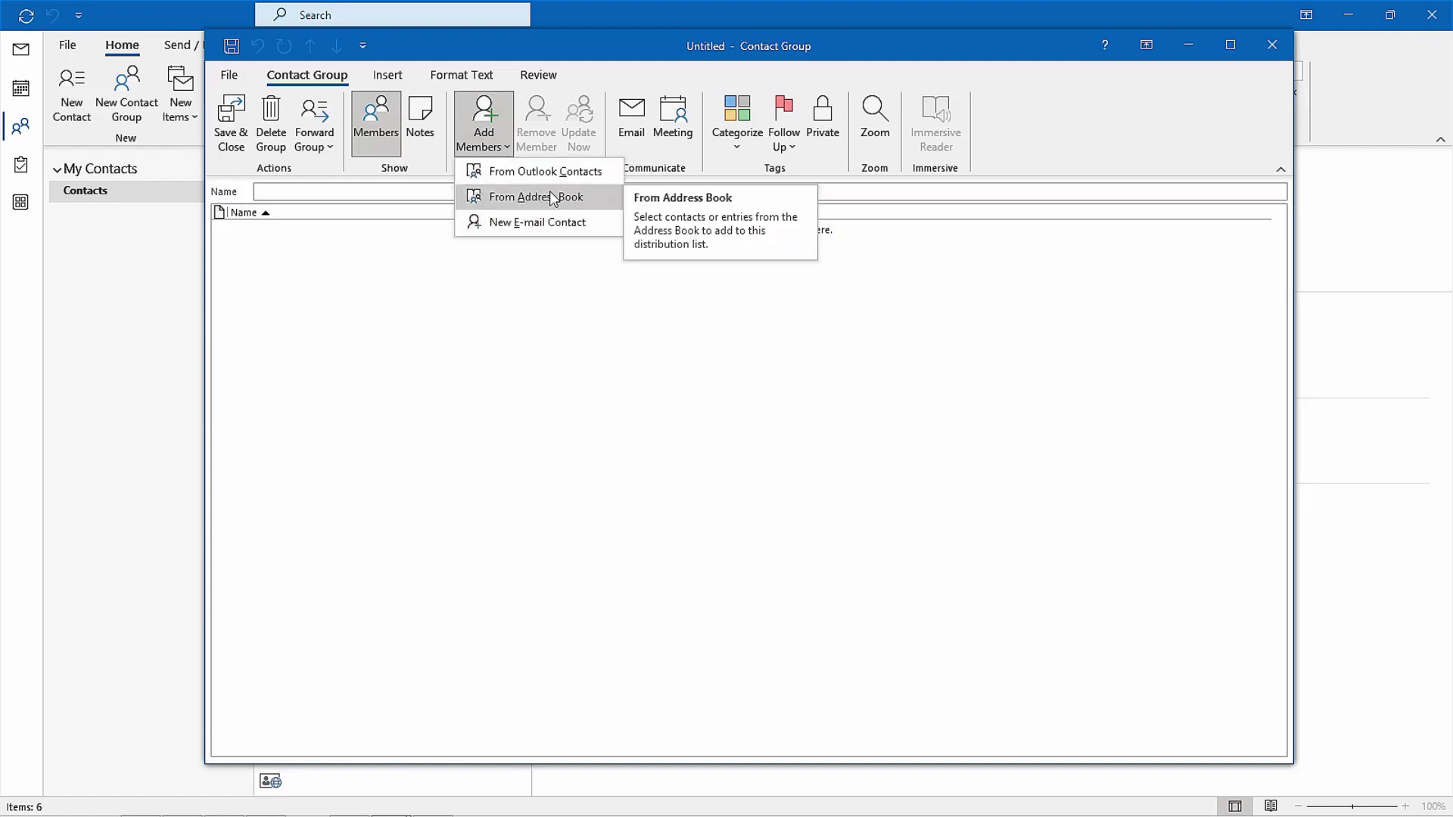
click(578, 198)
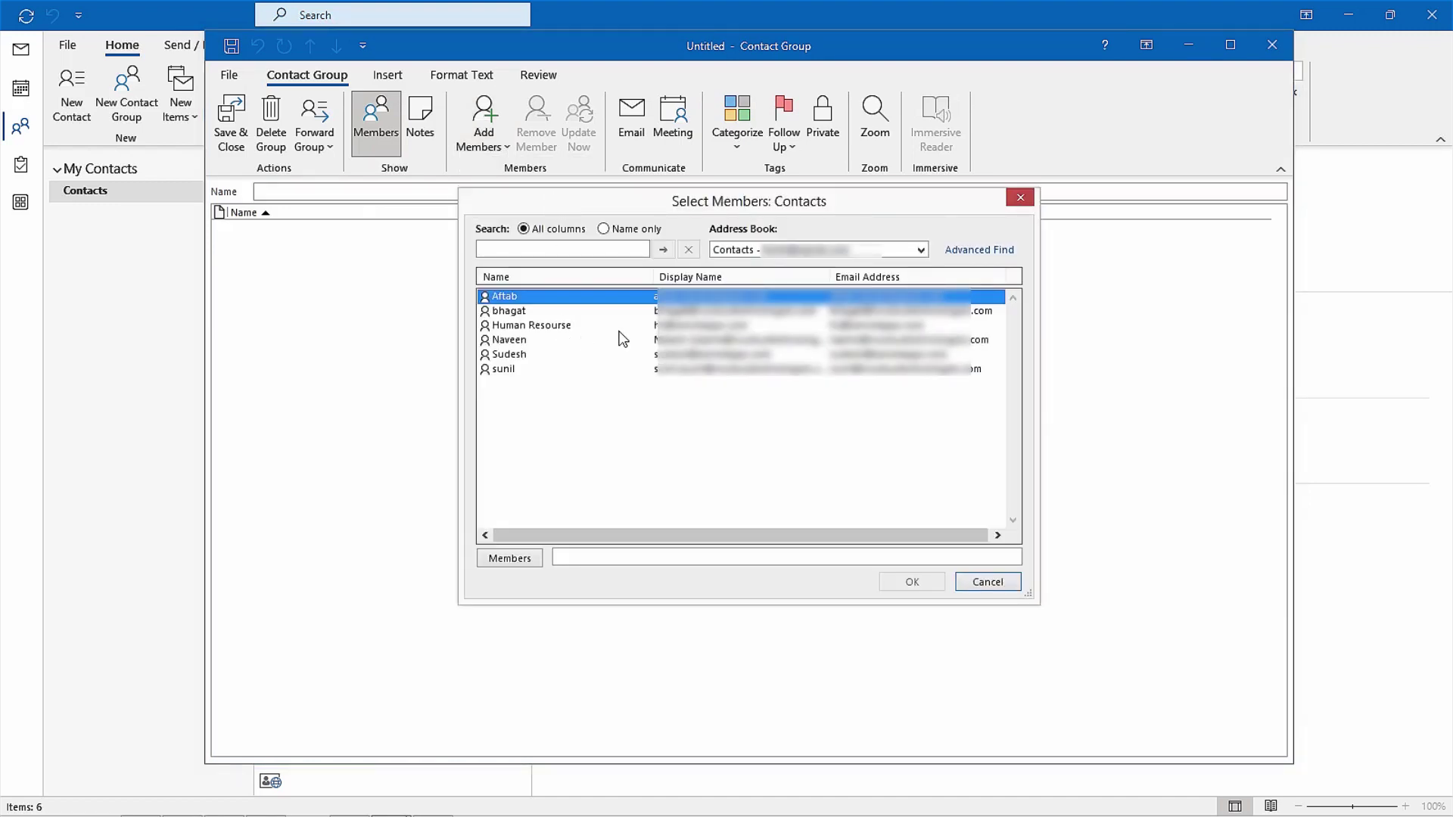
shift+click(513, 306)
key(shift+Down)
key(shift+Down)
key(shift+Down)
key(shift+Down)
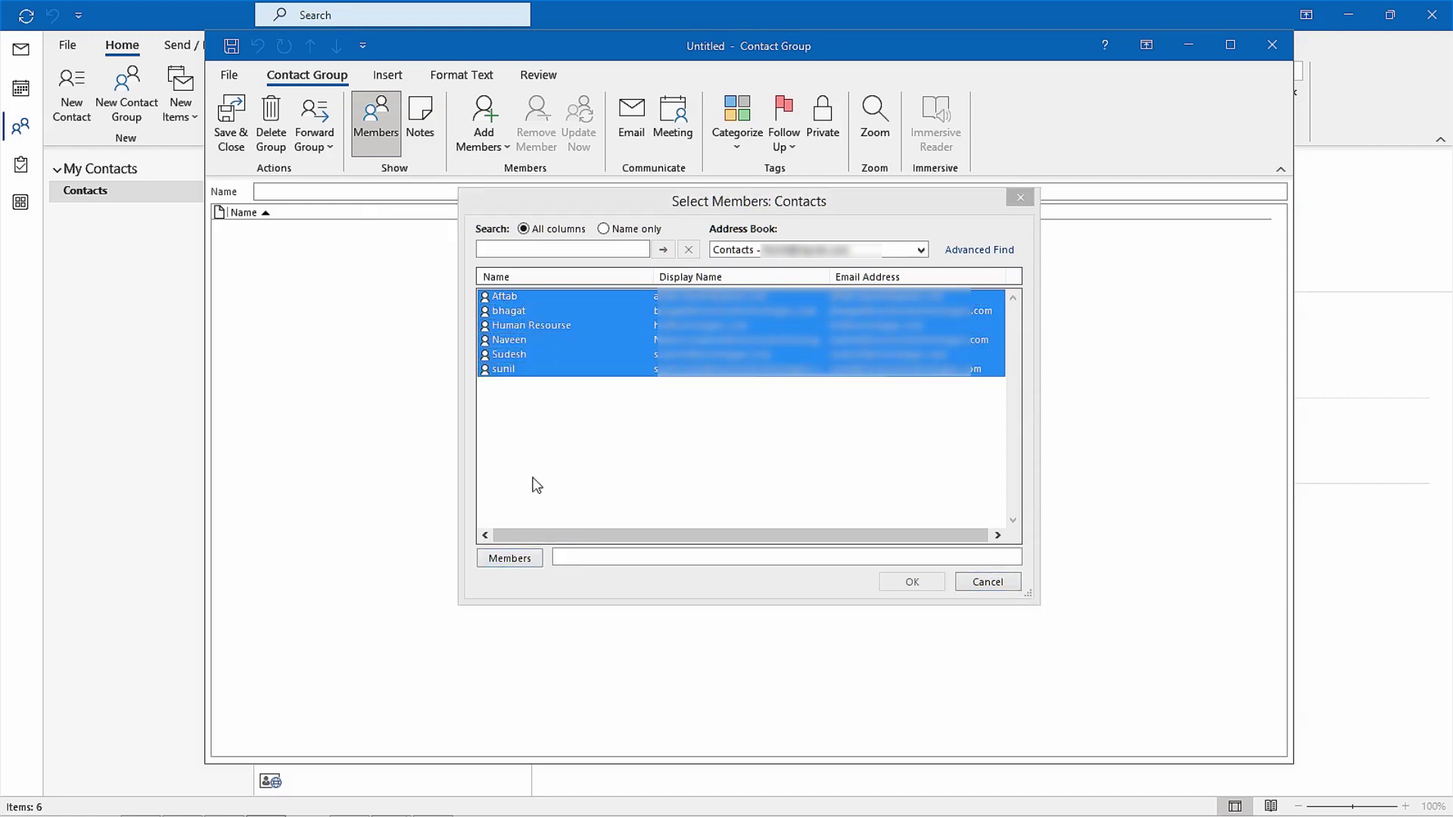
click(515, 558)
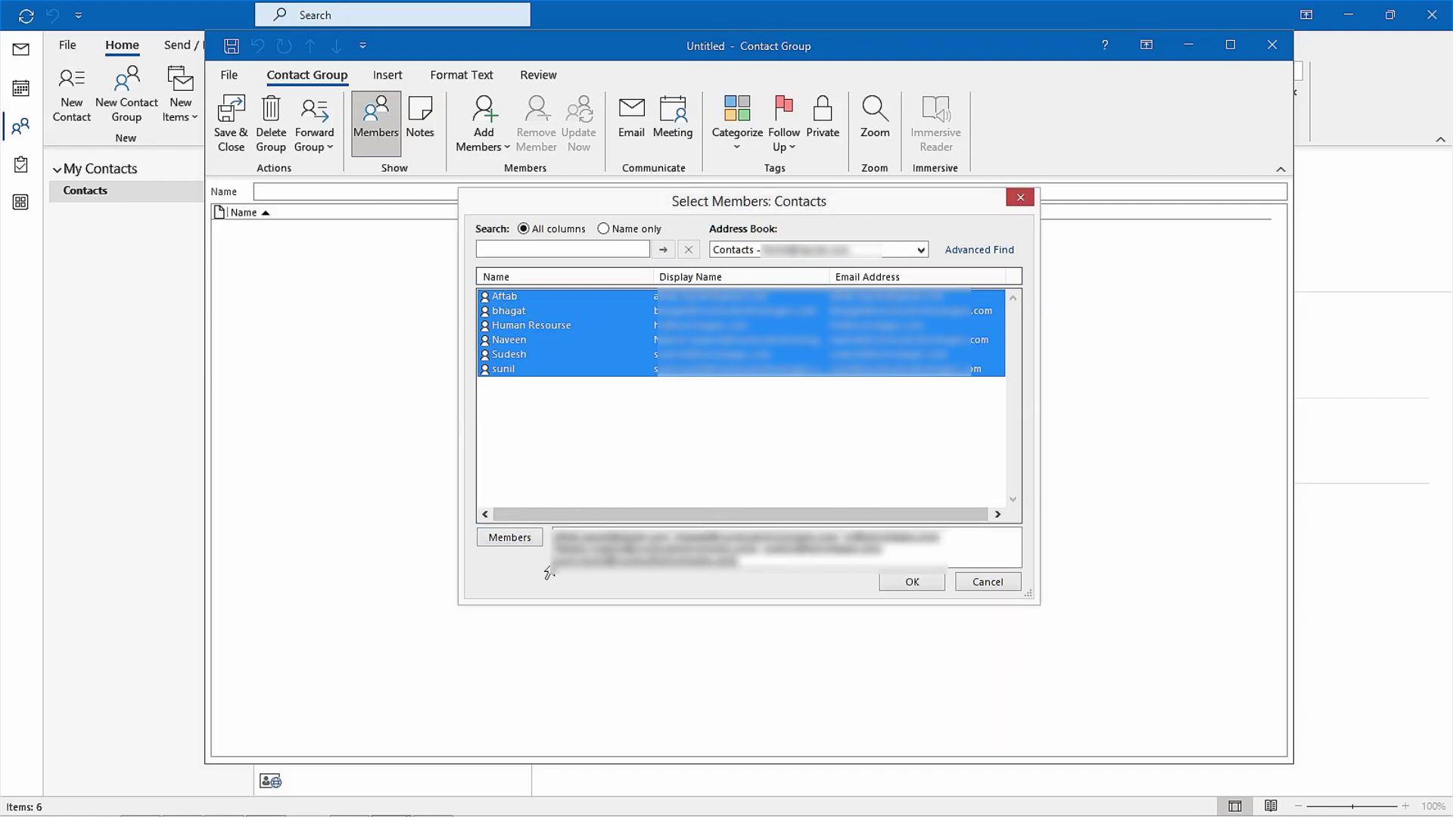
click(915, 586)
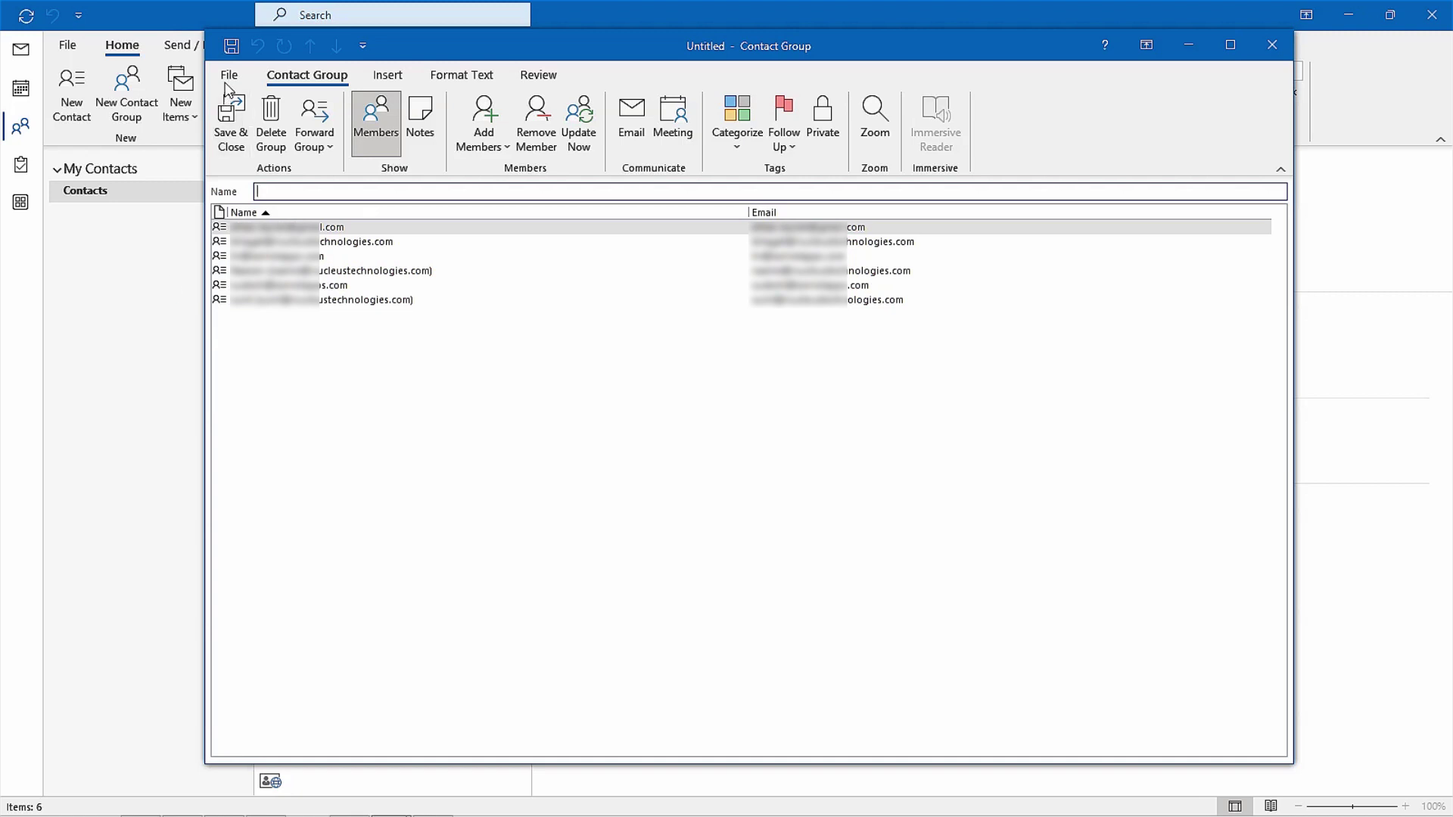
Step: Save the contact group to the Desktop as GAL.txt in Text Only format
click(228, 76)
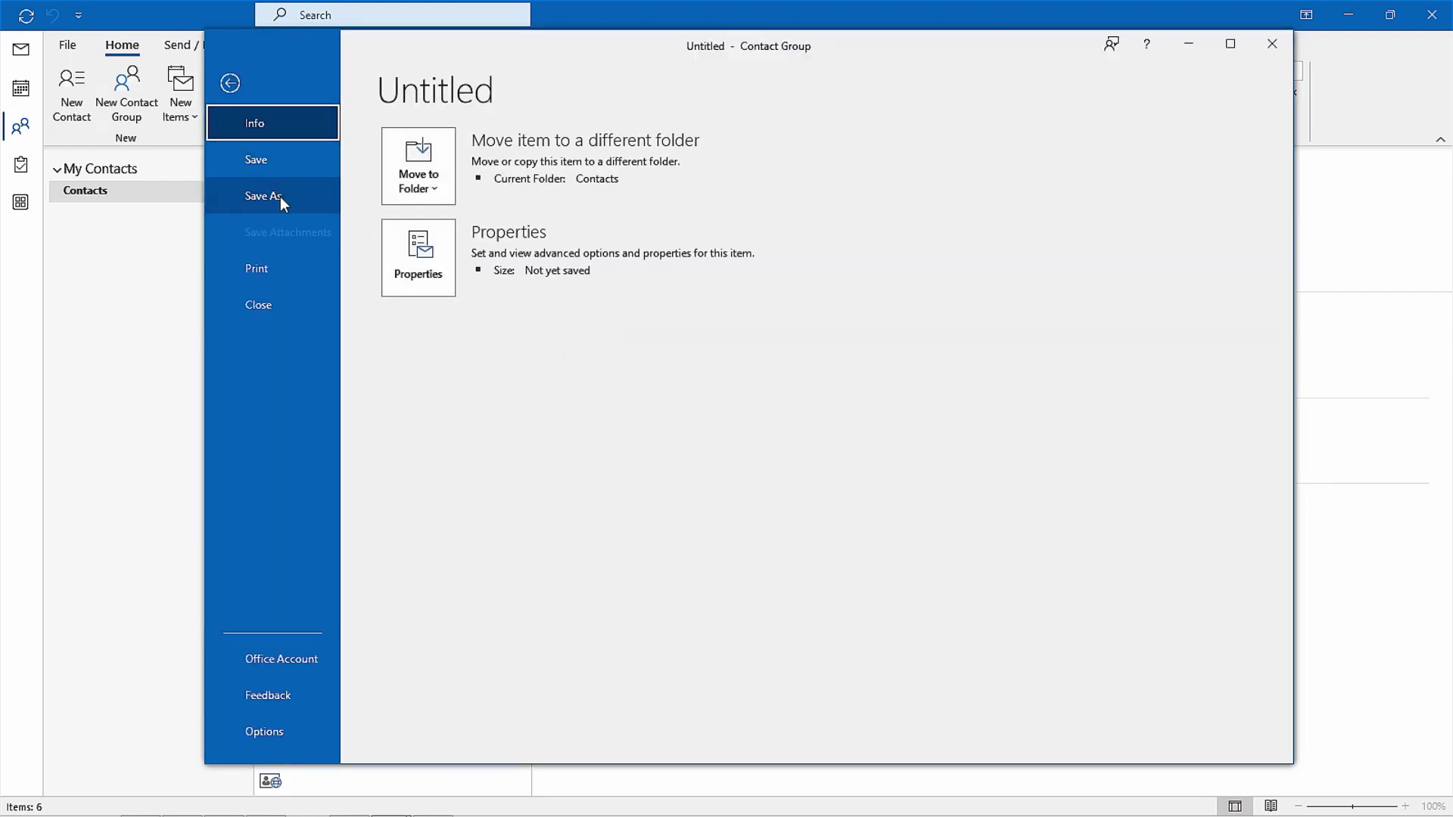
click(280, 197)
click(297, 198)
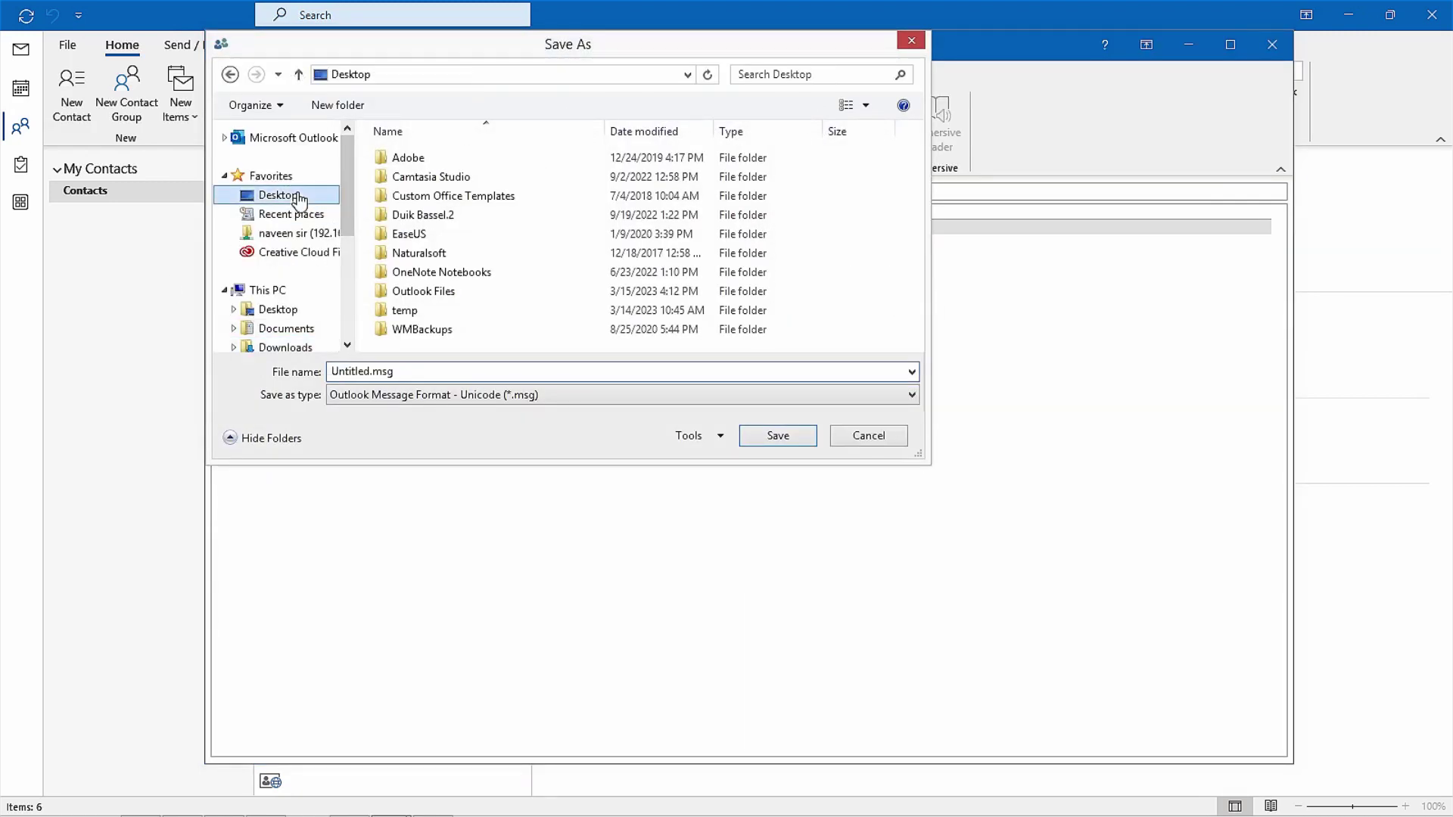
double_click(364, 372)
text(GAL.msg)
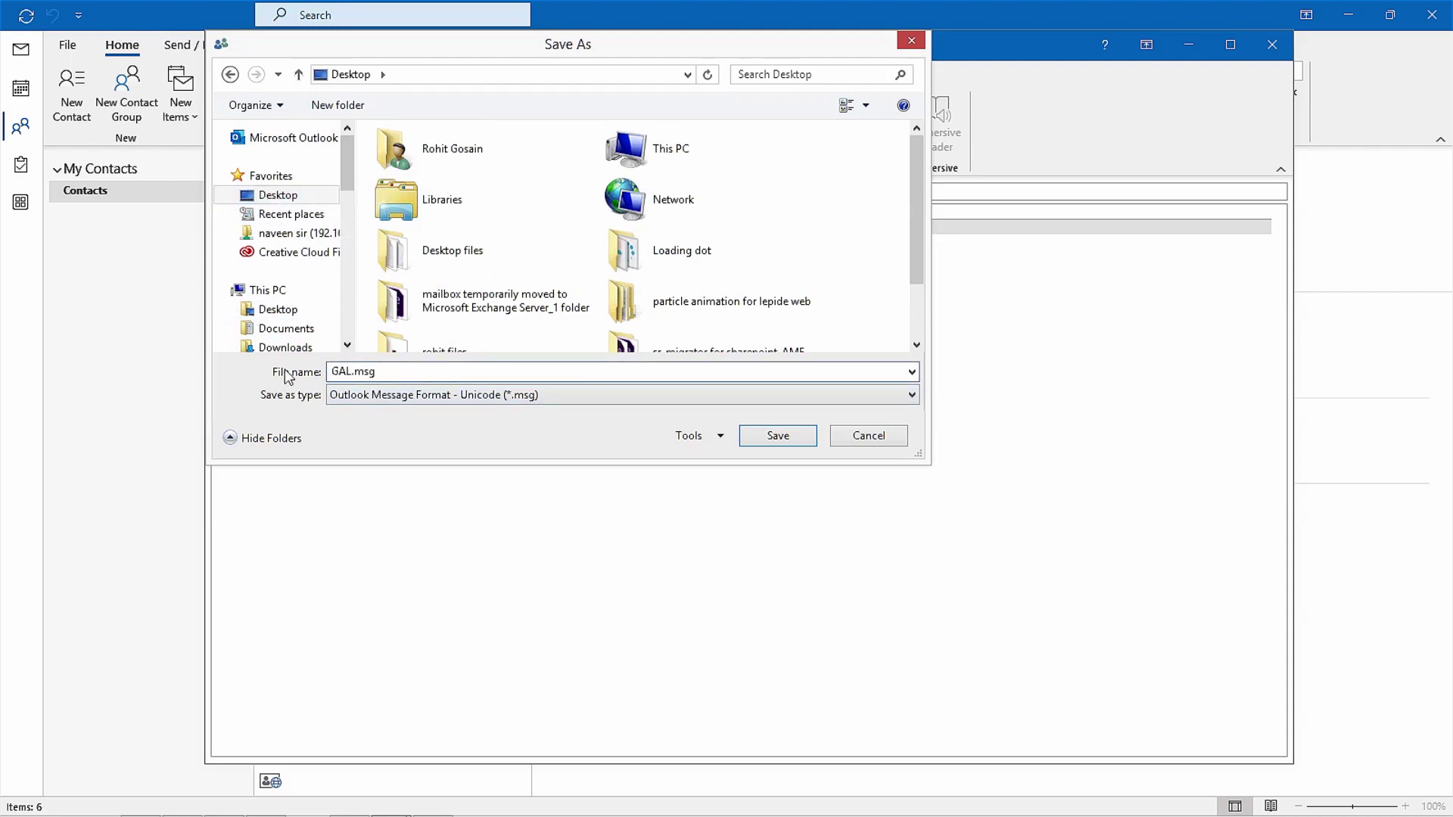
click(449, 396)
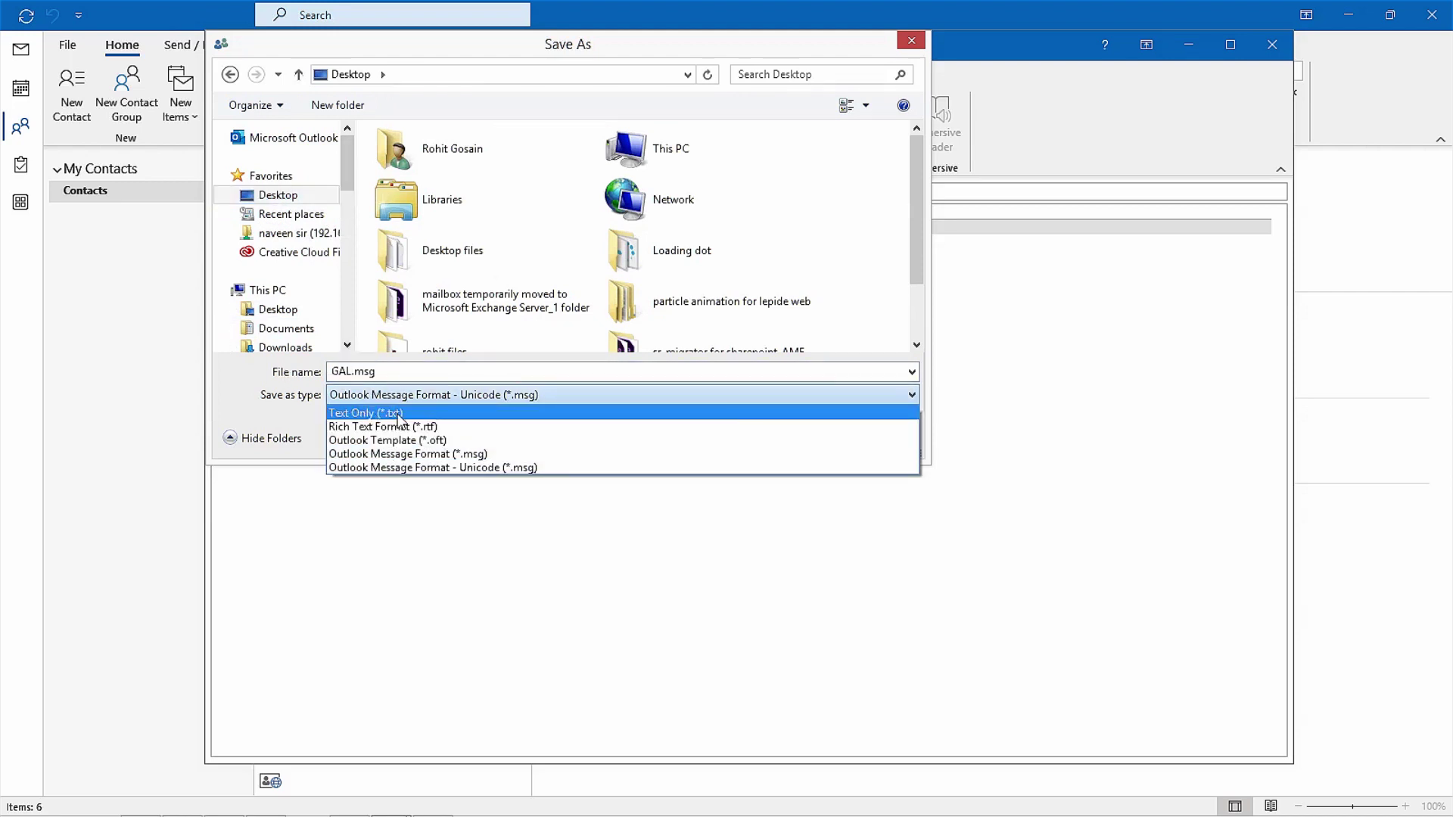
click(399, 414)
click(774, 435)
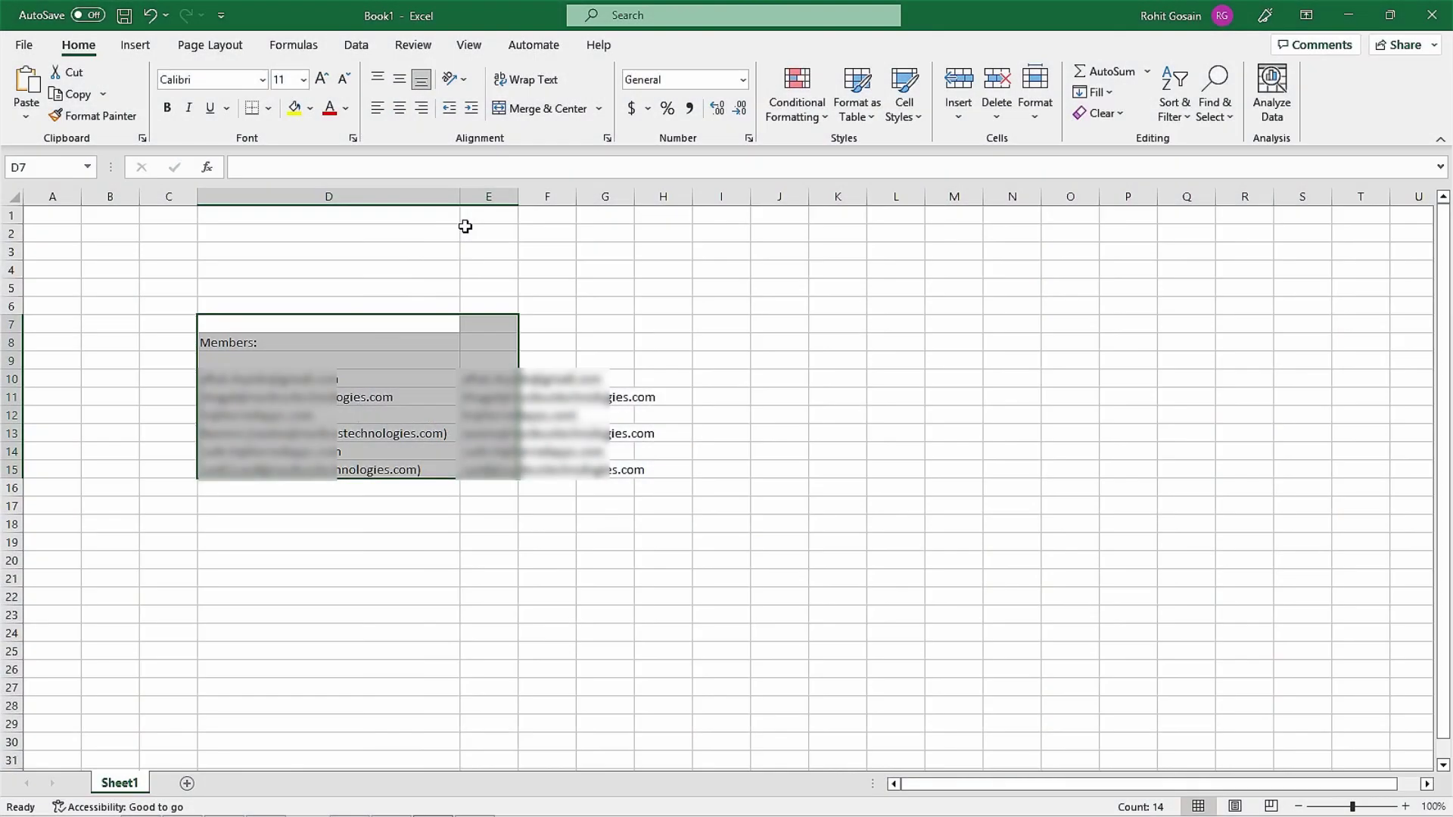
Step: Save the Excel workbook to the Desktop as GAL_final in CSV UTF-8 (Comma delimited) format
click(26, 47)
click(67, 286)
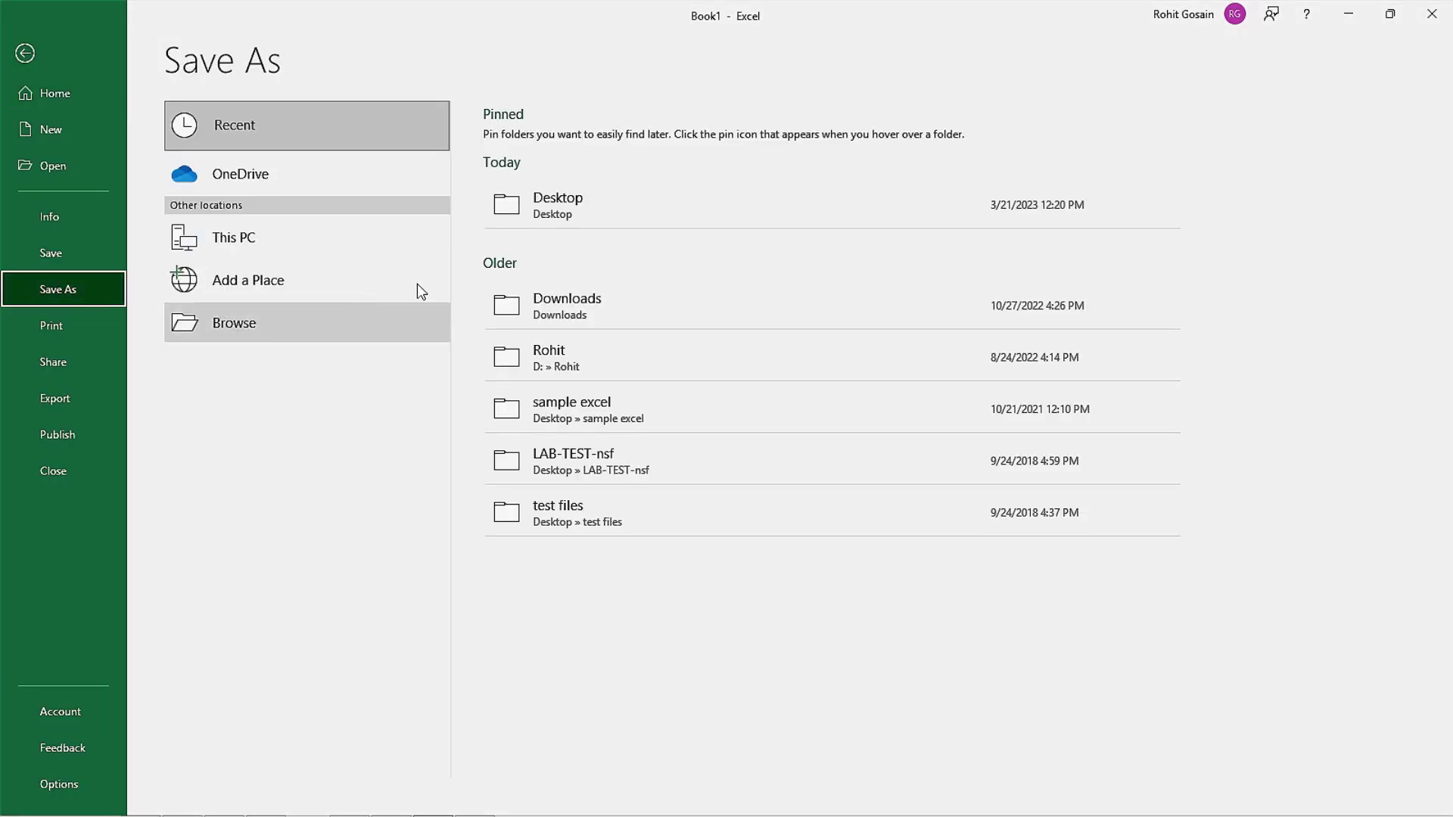
click(584, 202)
click(603, 137)
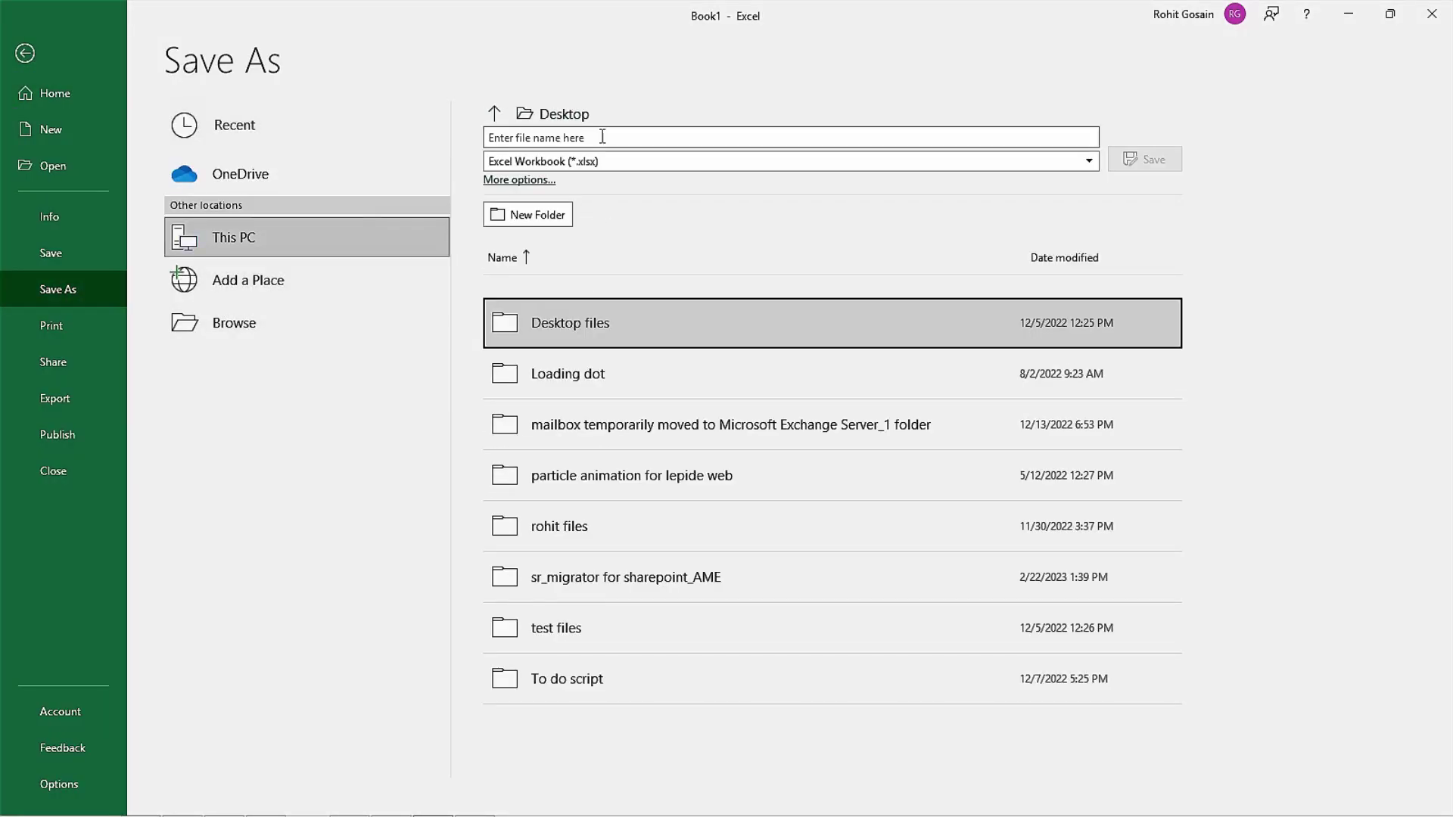
text(GAL_final)
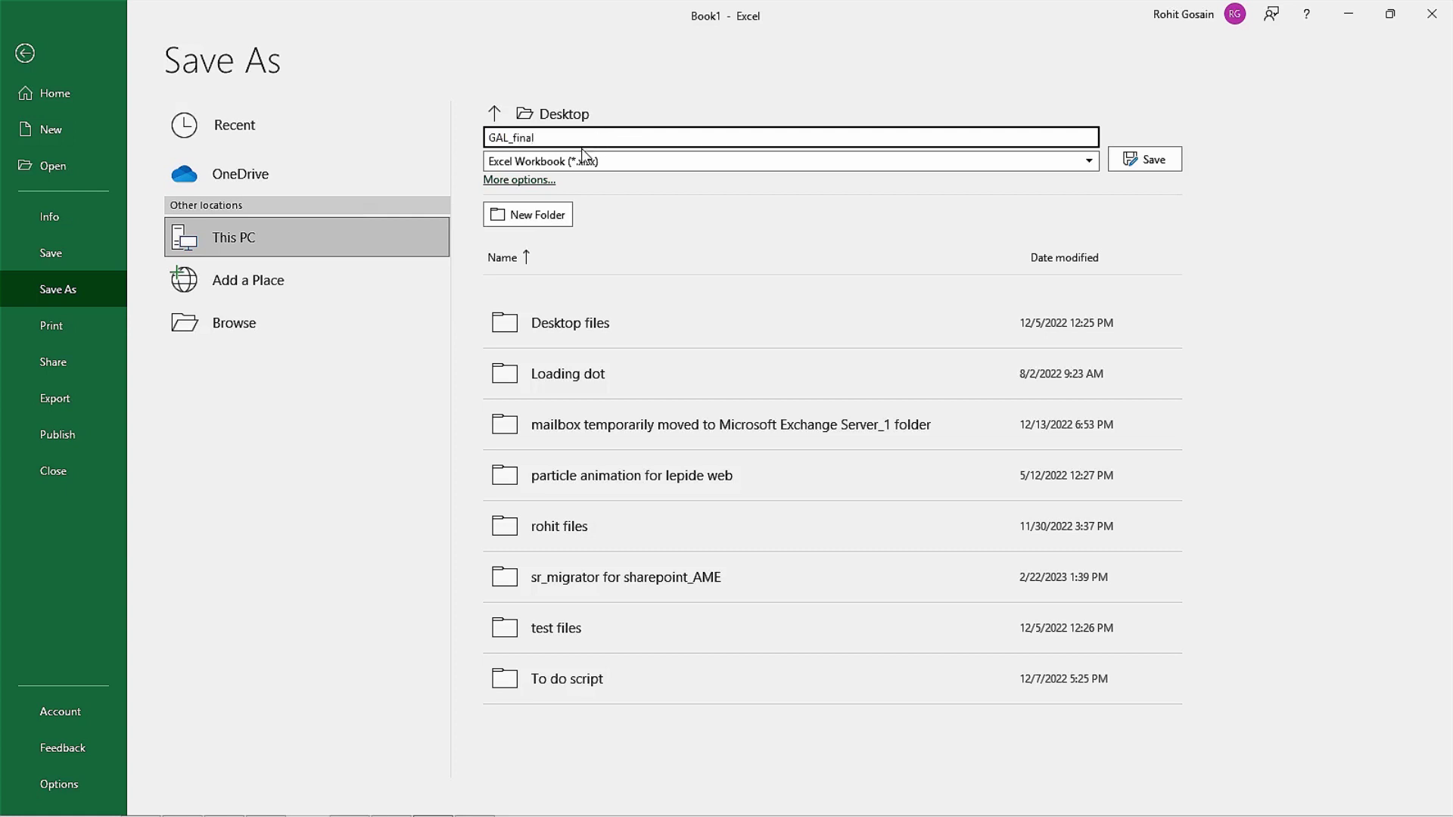
click(697, 163)
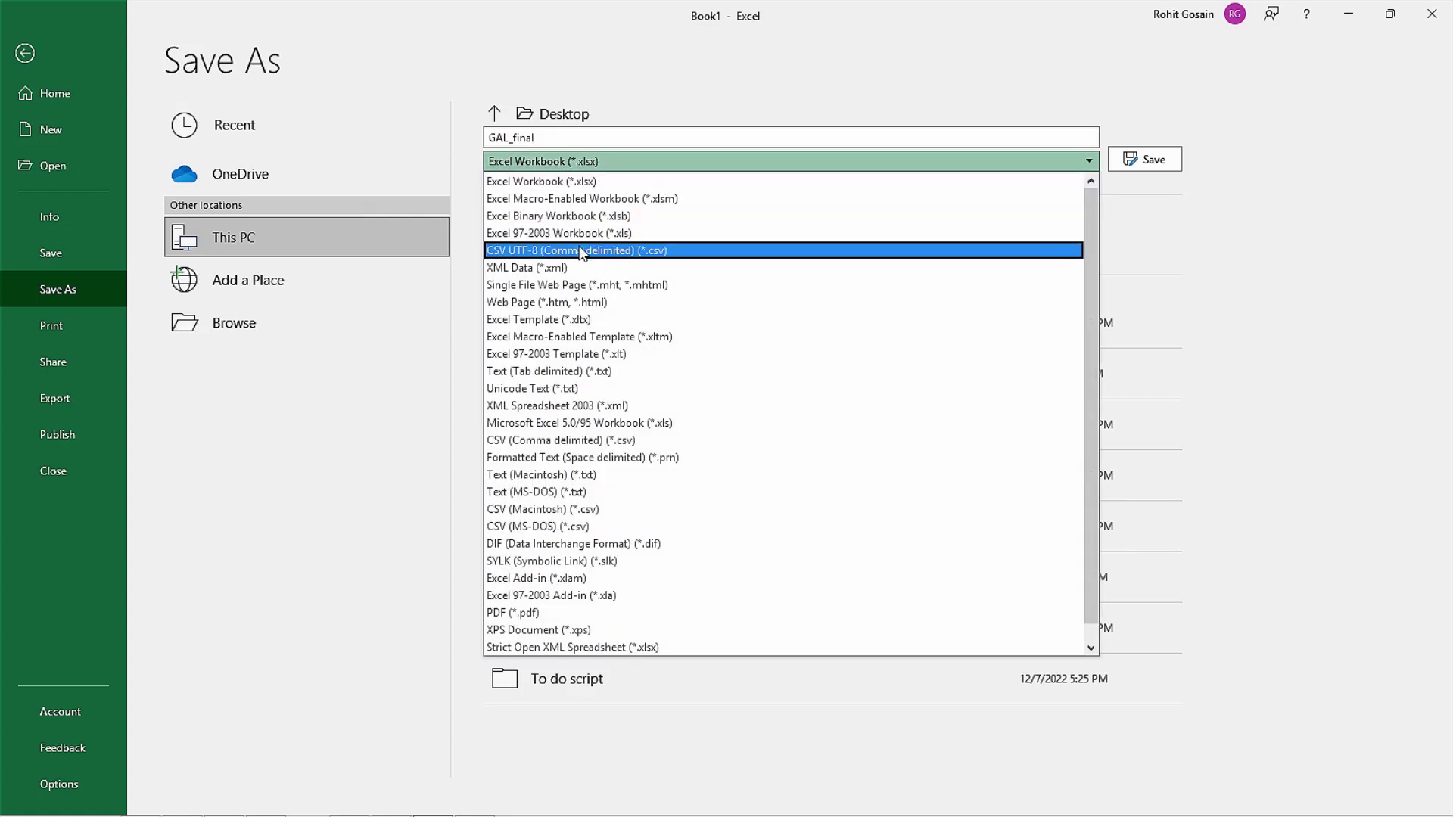
click(593, 251)
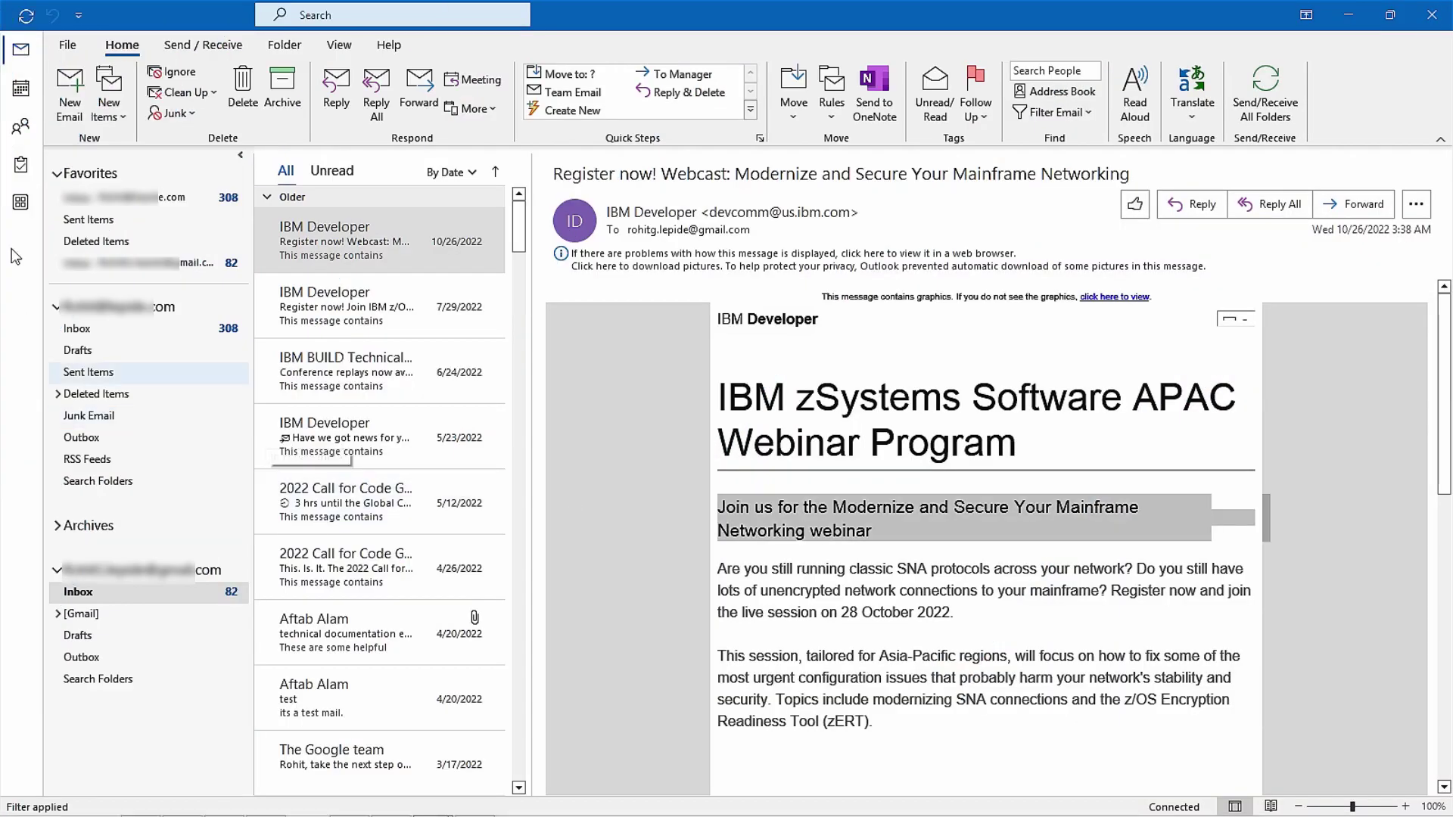
Step: Create two new folders, Carrier and GAL, under Contacts
click(21, 127)
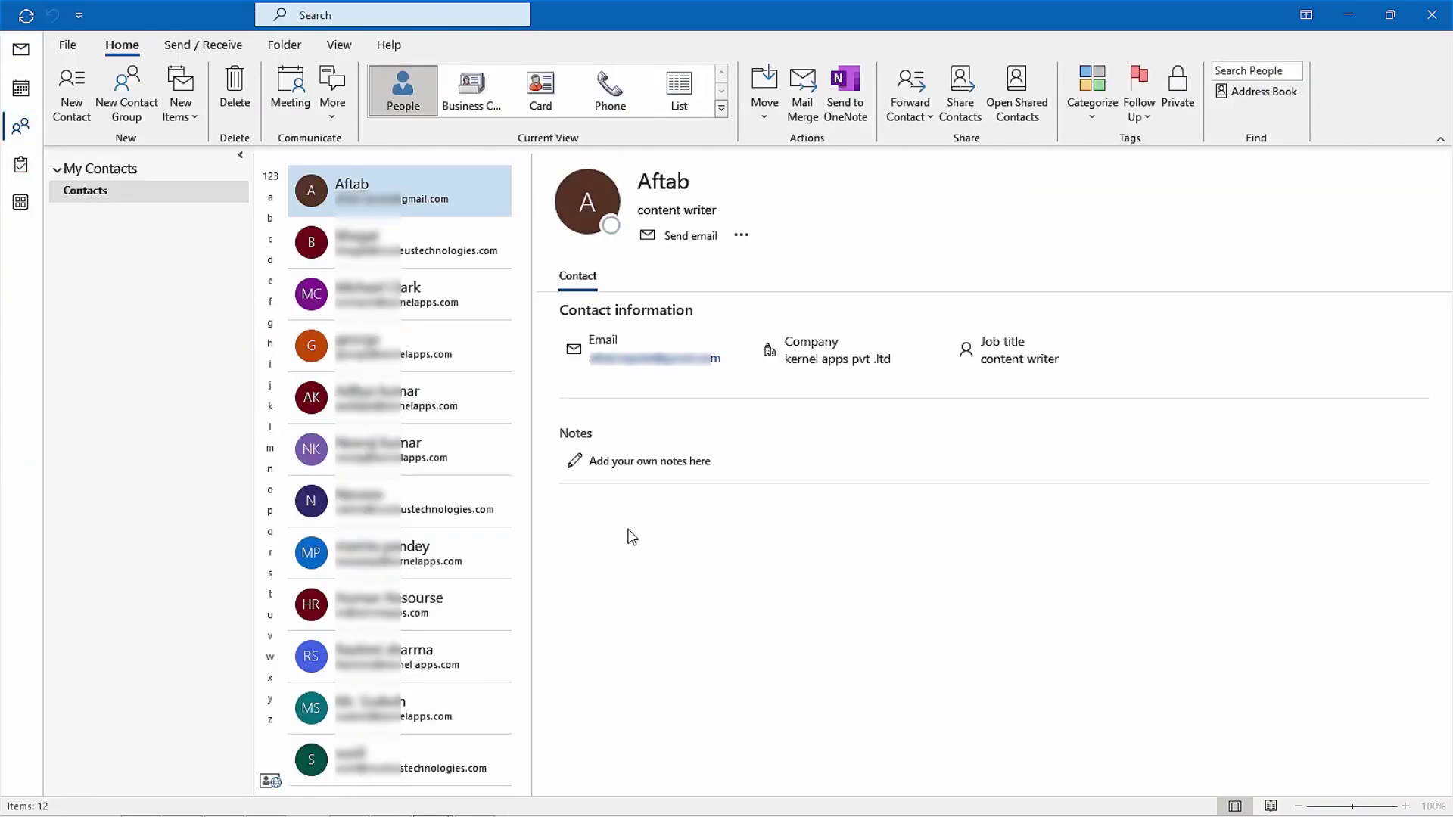
right_click(84, 194)
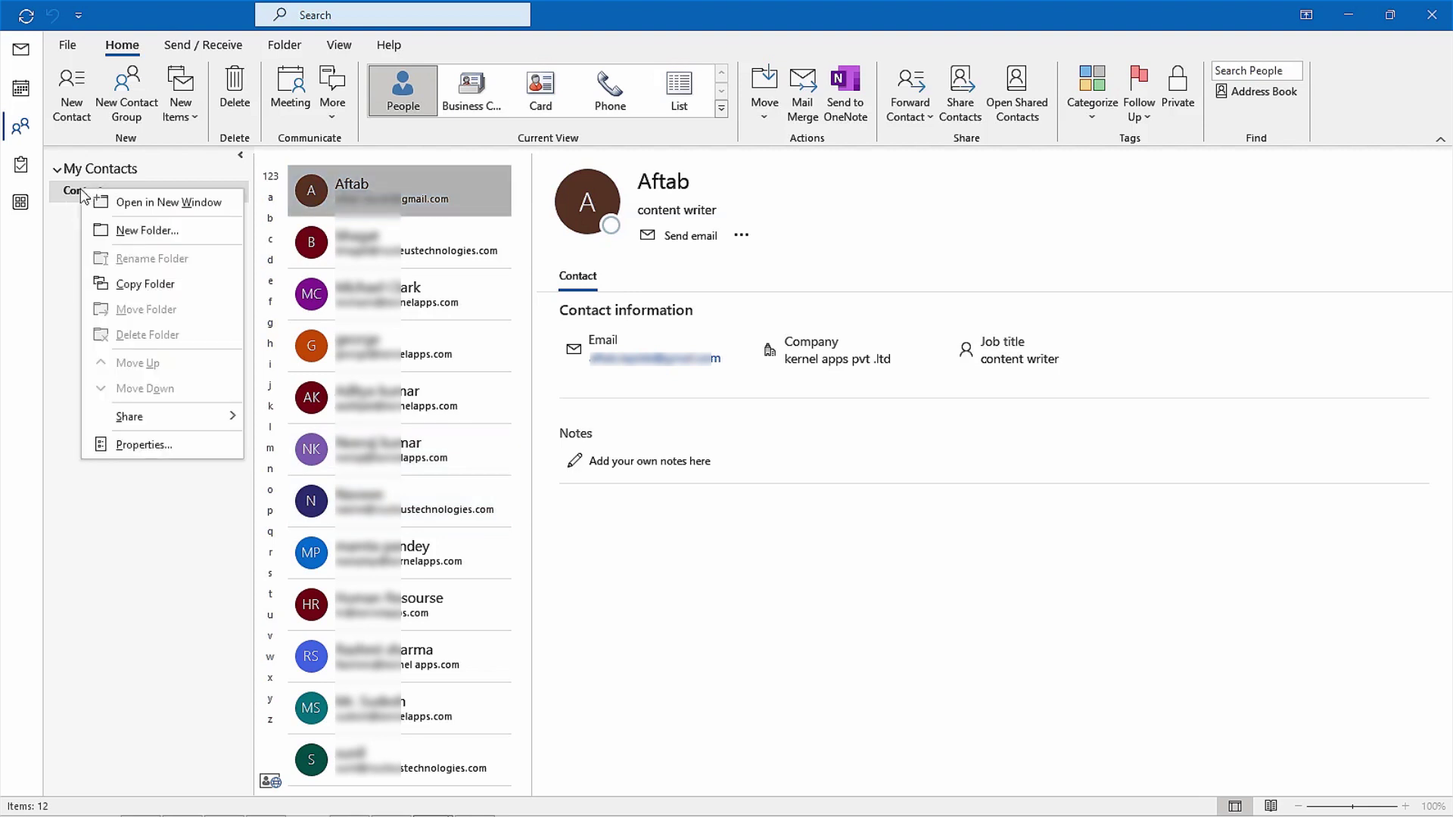
click(155, 231)
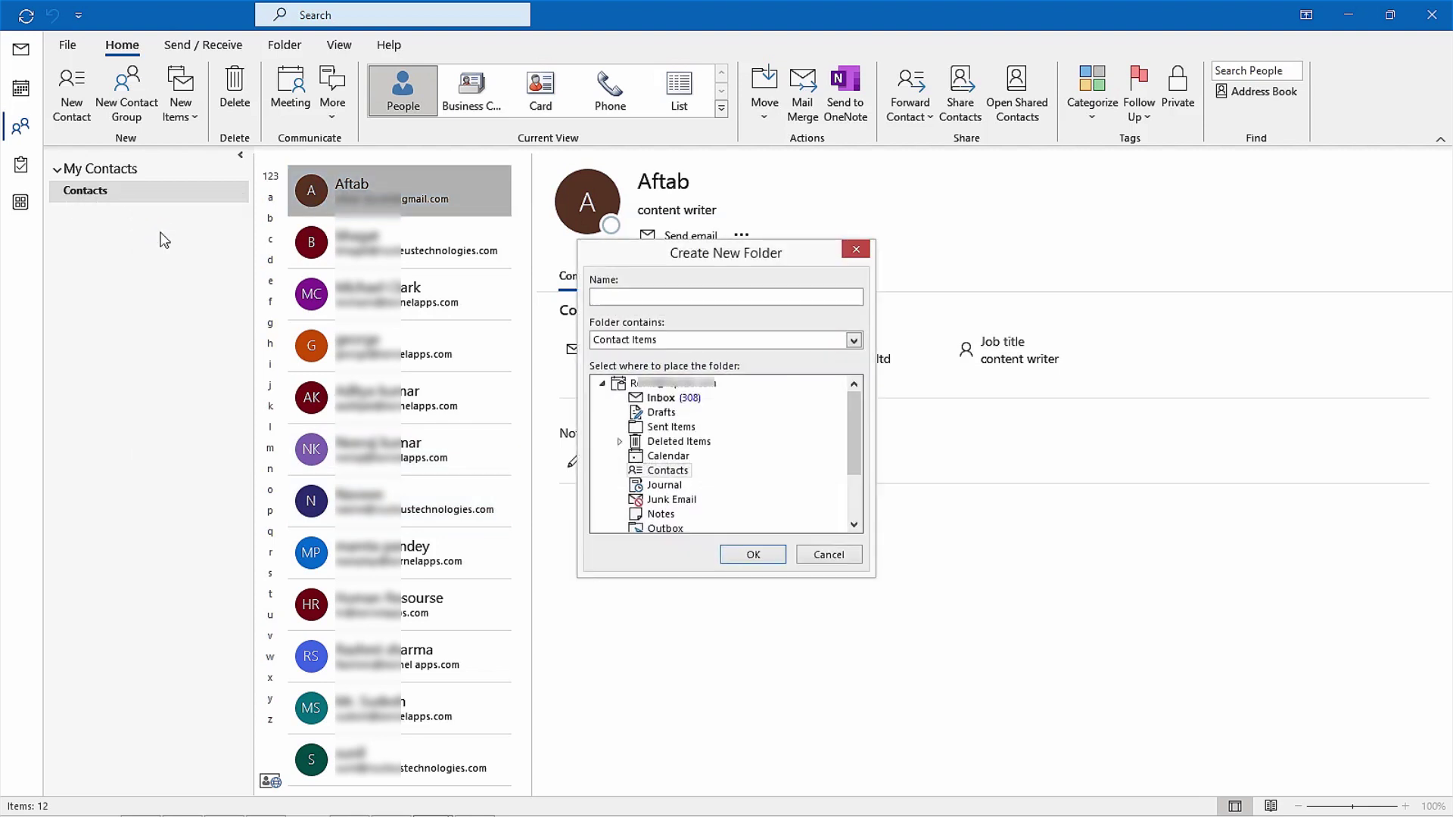
text(Carrier)
click(753, 555)
right_click(88, 196)
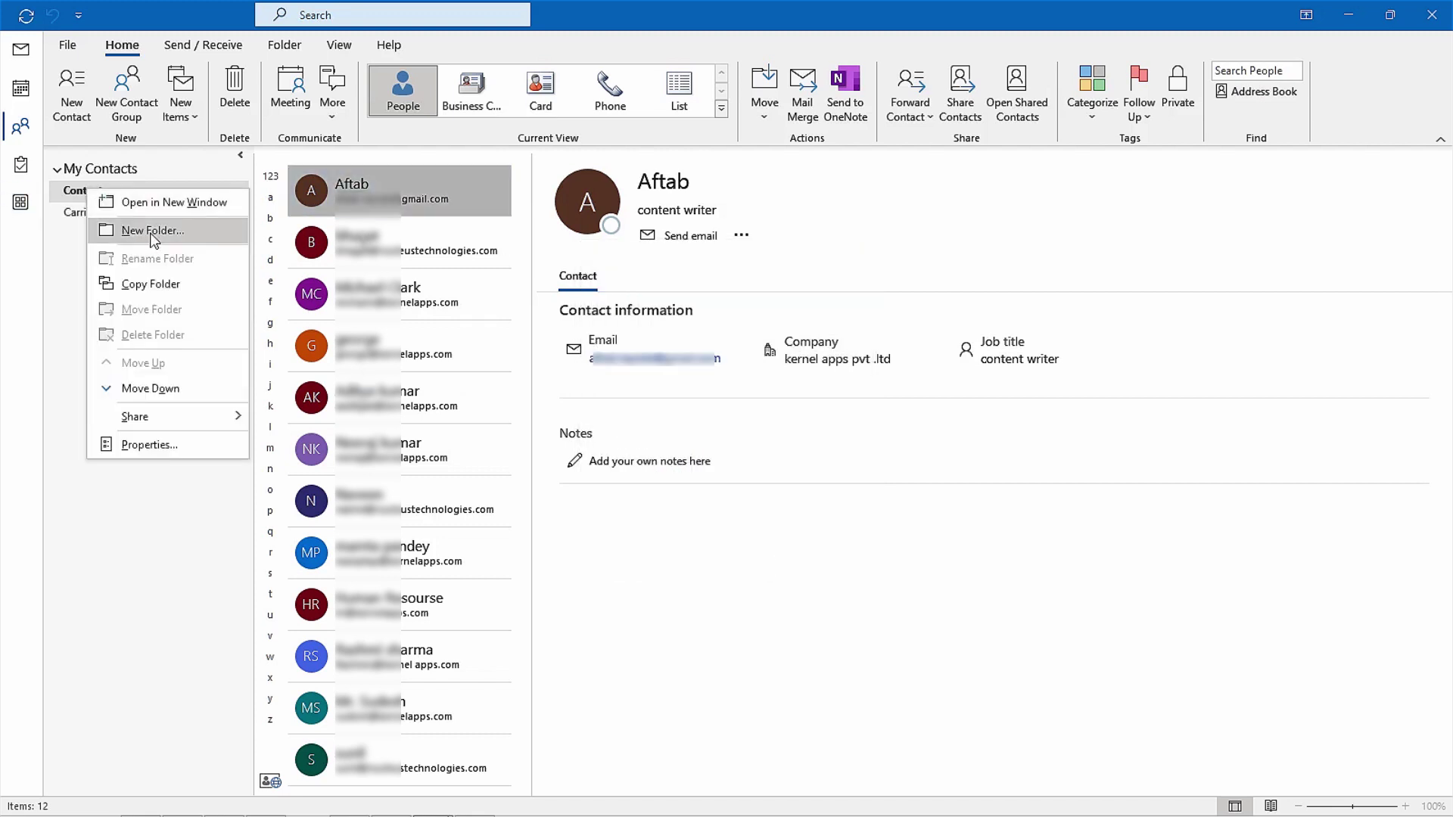
click(144, 229)
text(GAL)
click(727, 557)
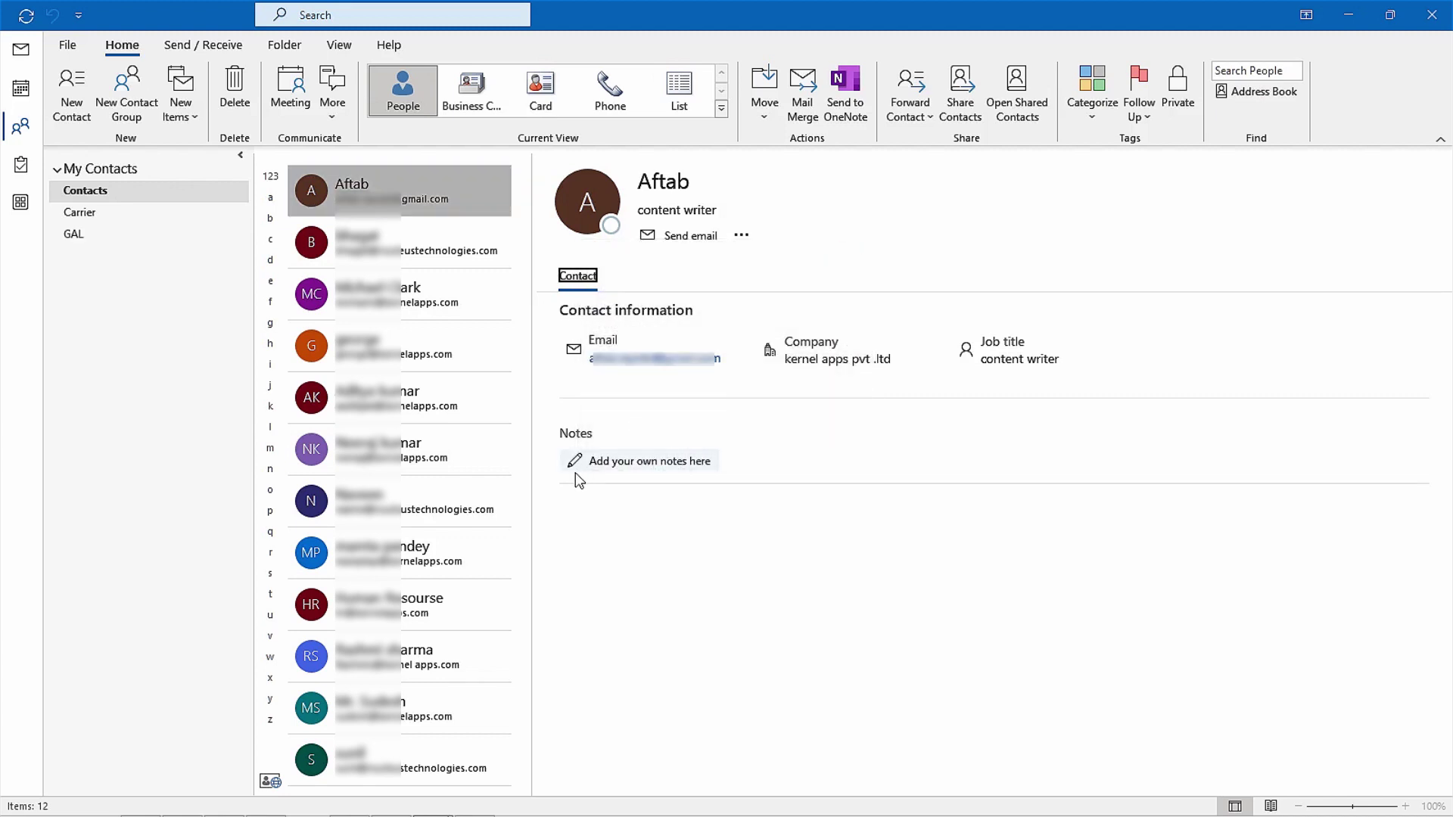
Step: Move the Contacts folder's selected contacts into the GAL folder and bring up the Address Book
key(ctrl+a)
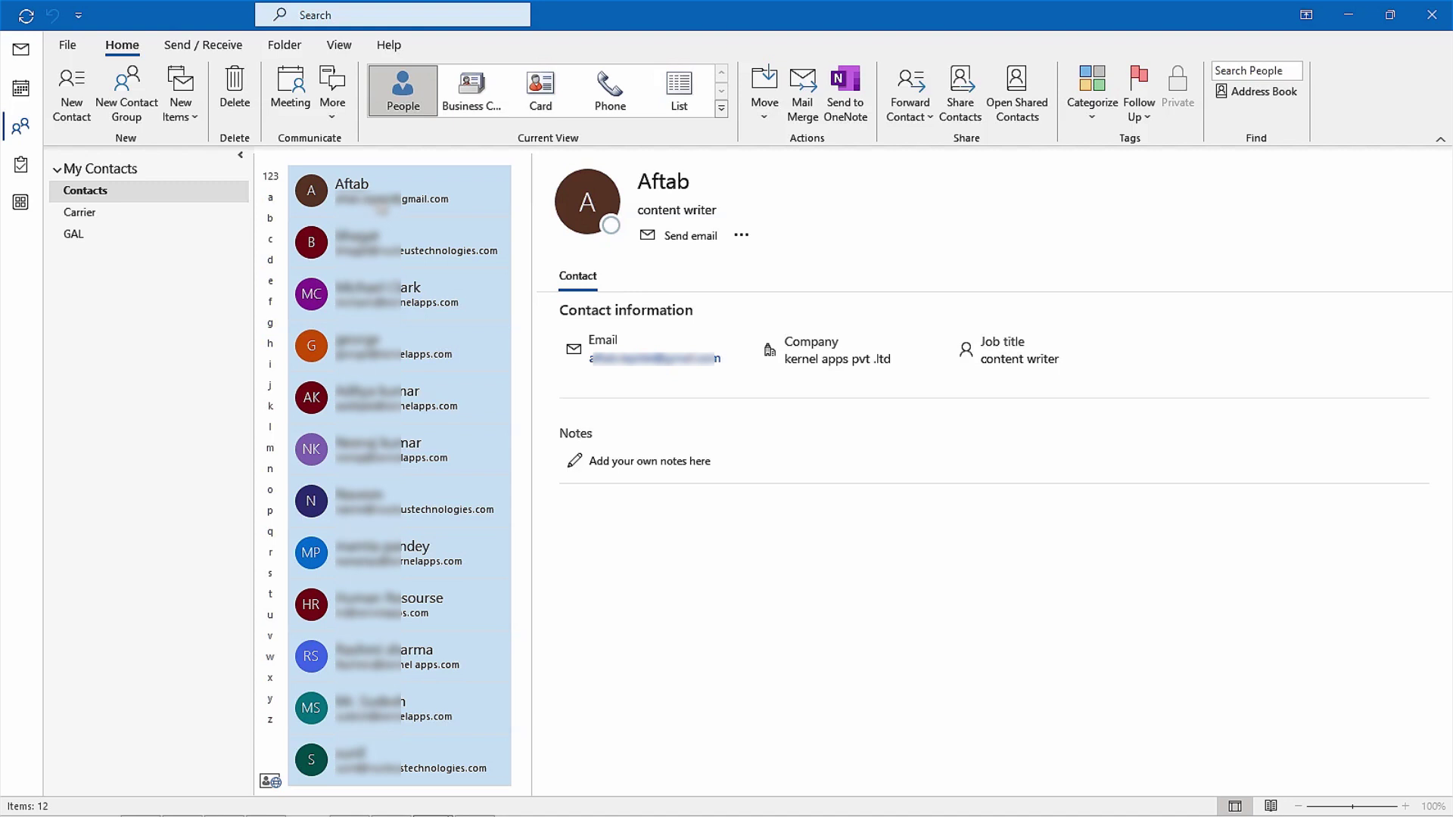
click(81, 213)
click(84, 190)
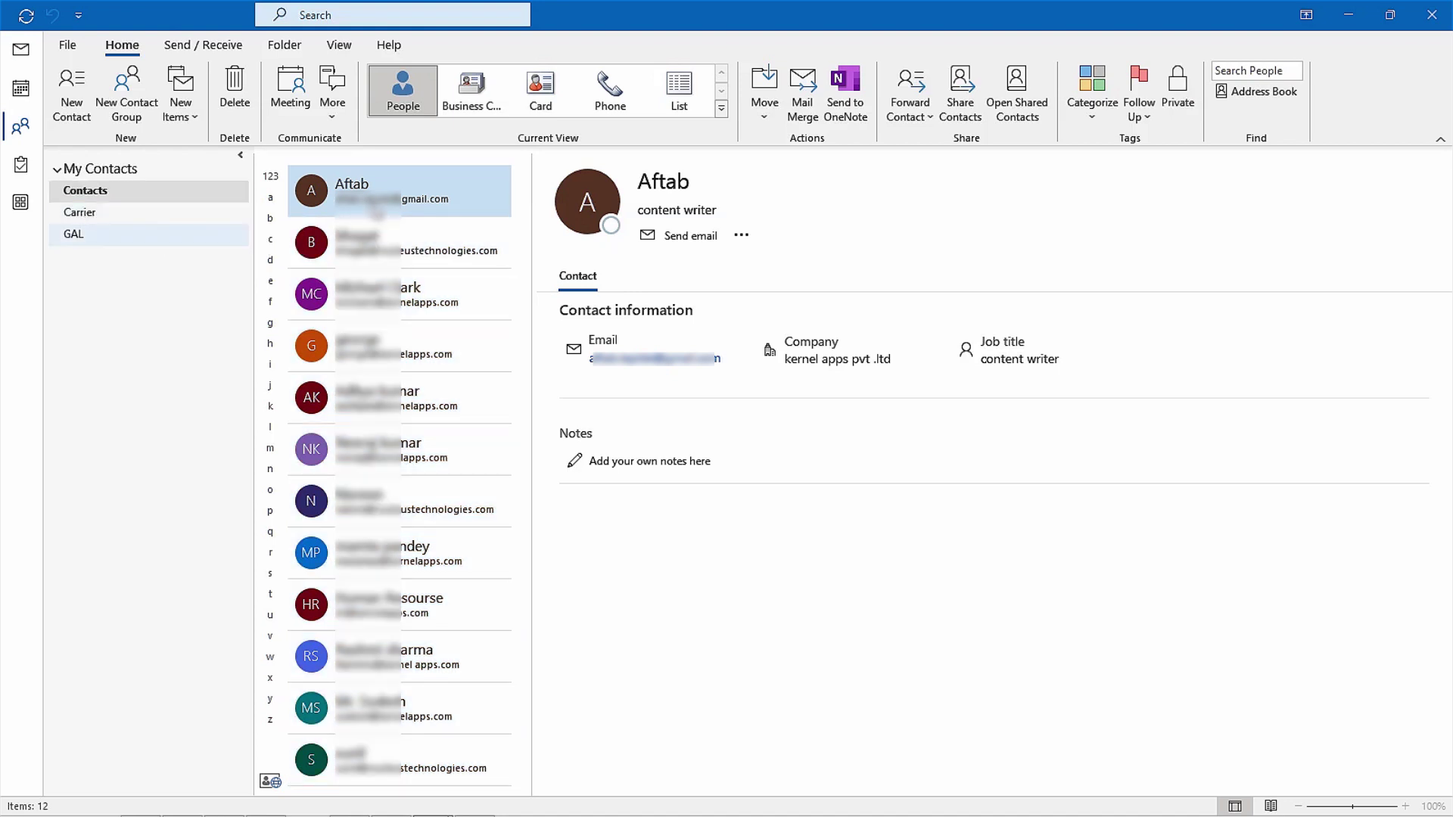
key(ctrl+a)
drag(461, 772, 81, 235)
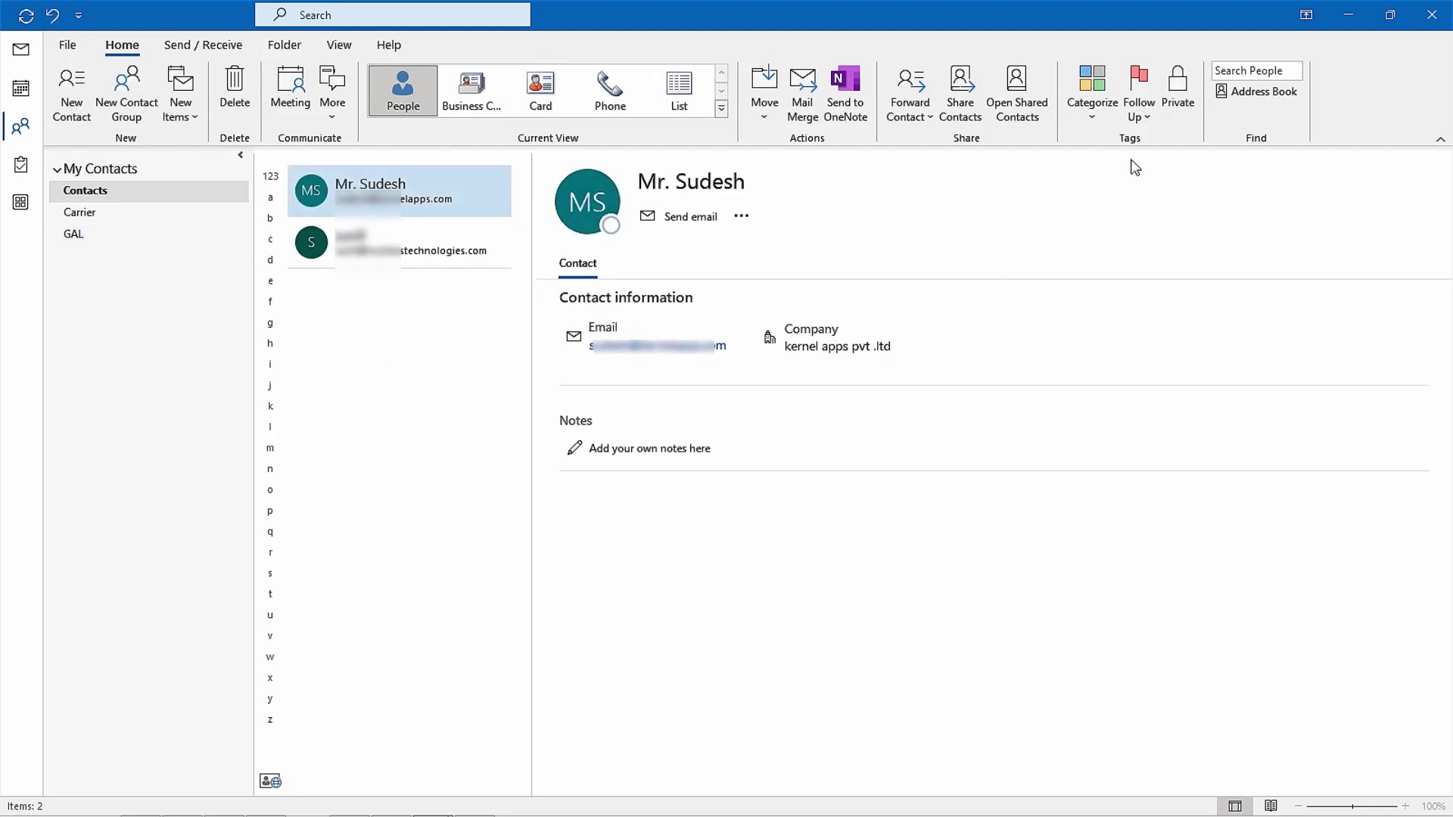
click(1272, 92)
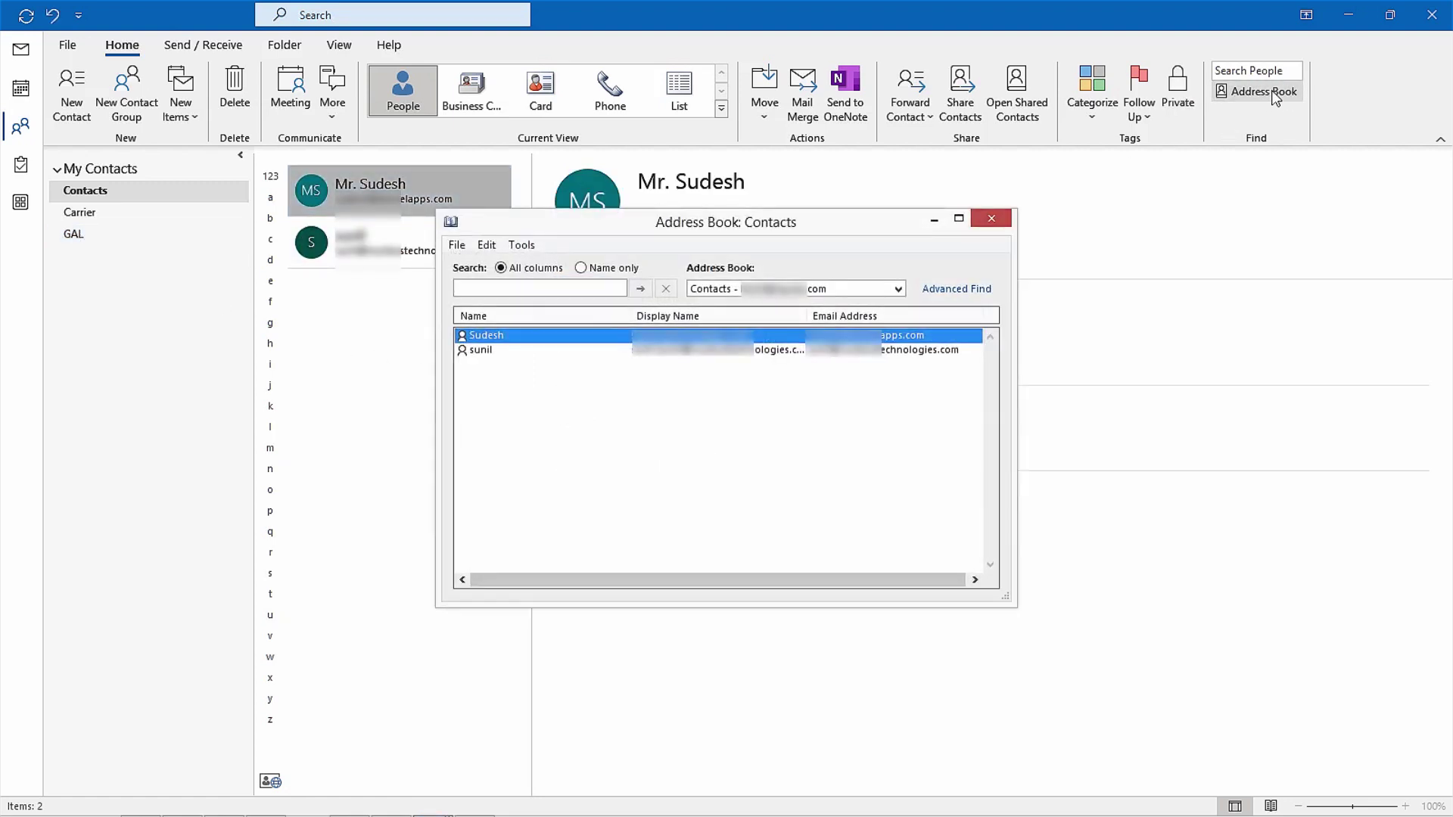
Step: Switch the Address Book to GAL to check its entries, then close it
click(898, 290)
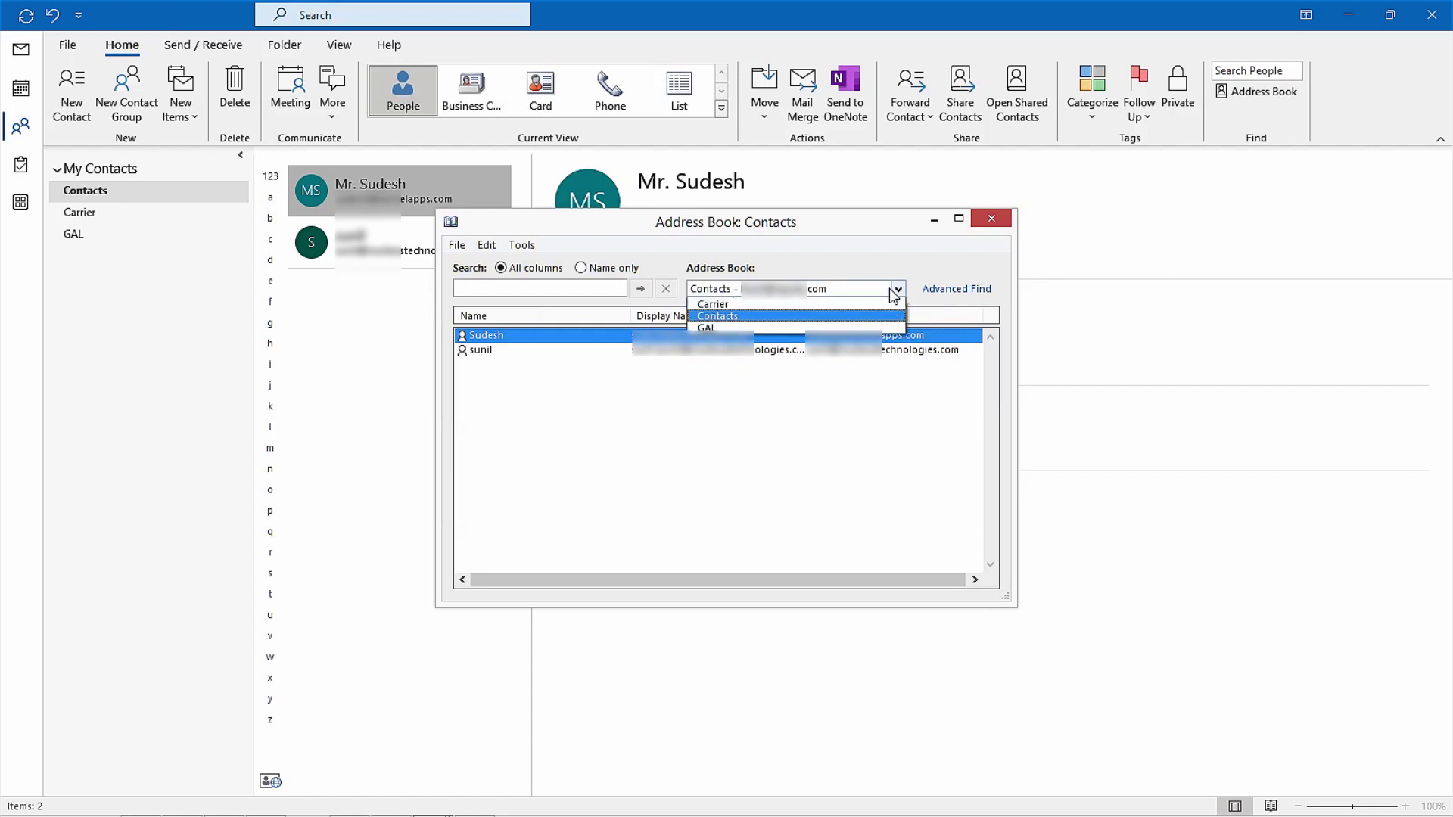
click(717, 341)
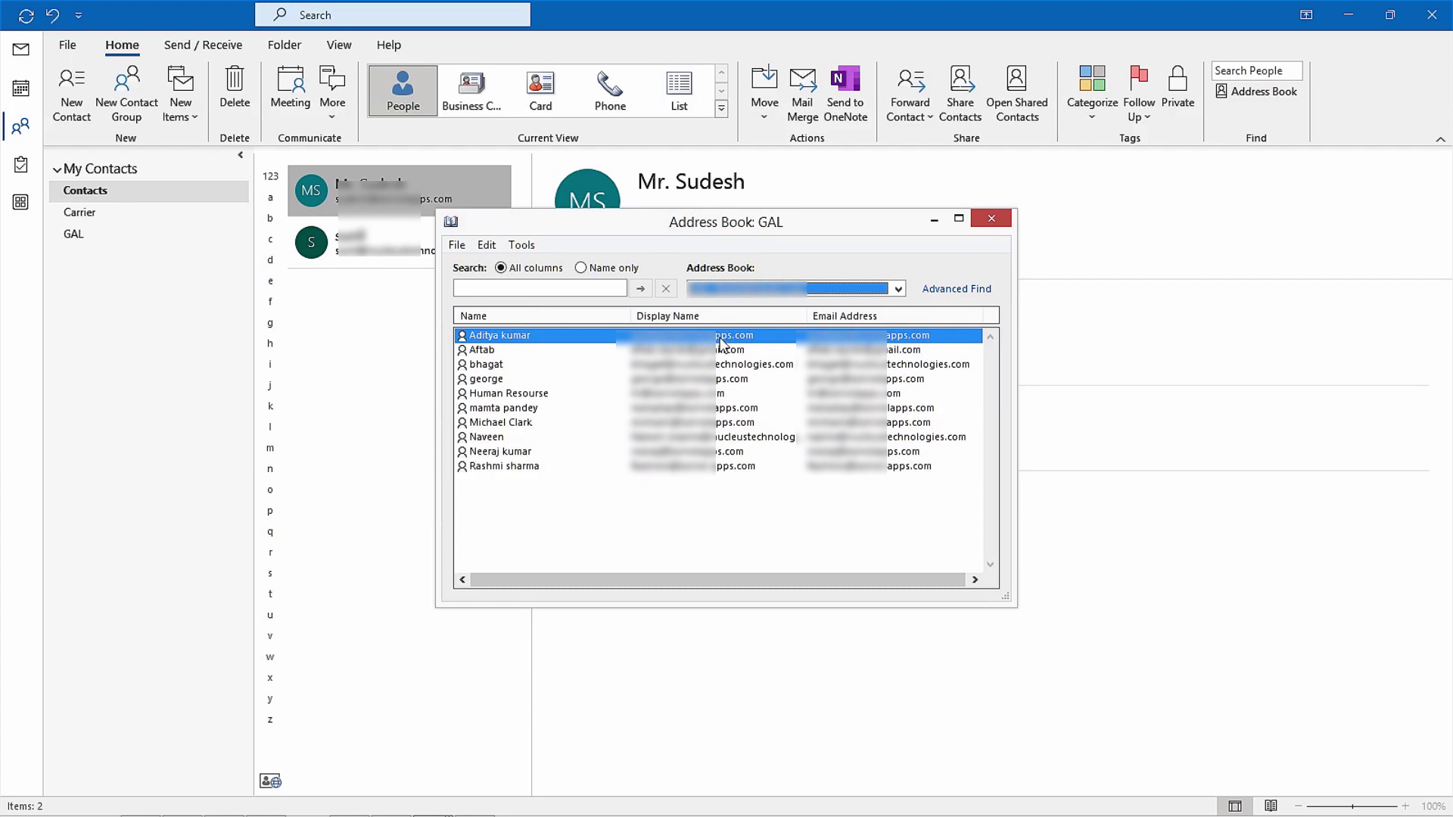
click(898, 288)
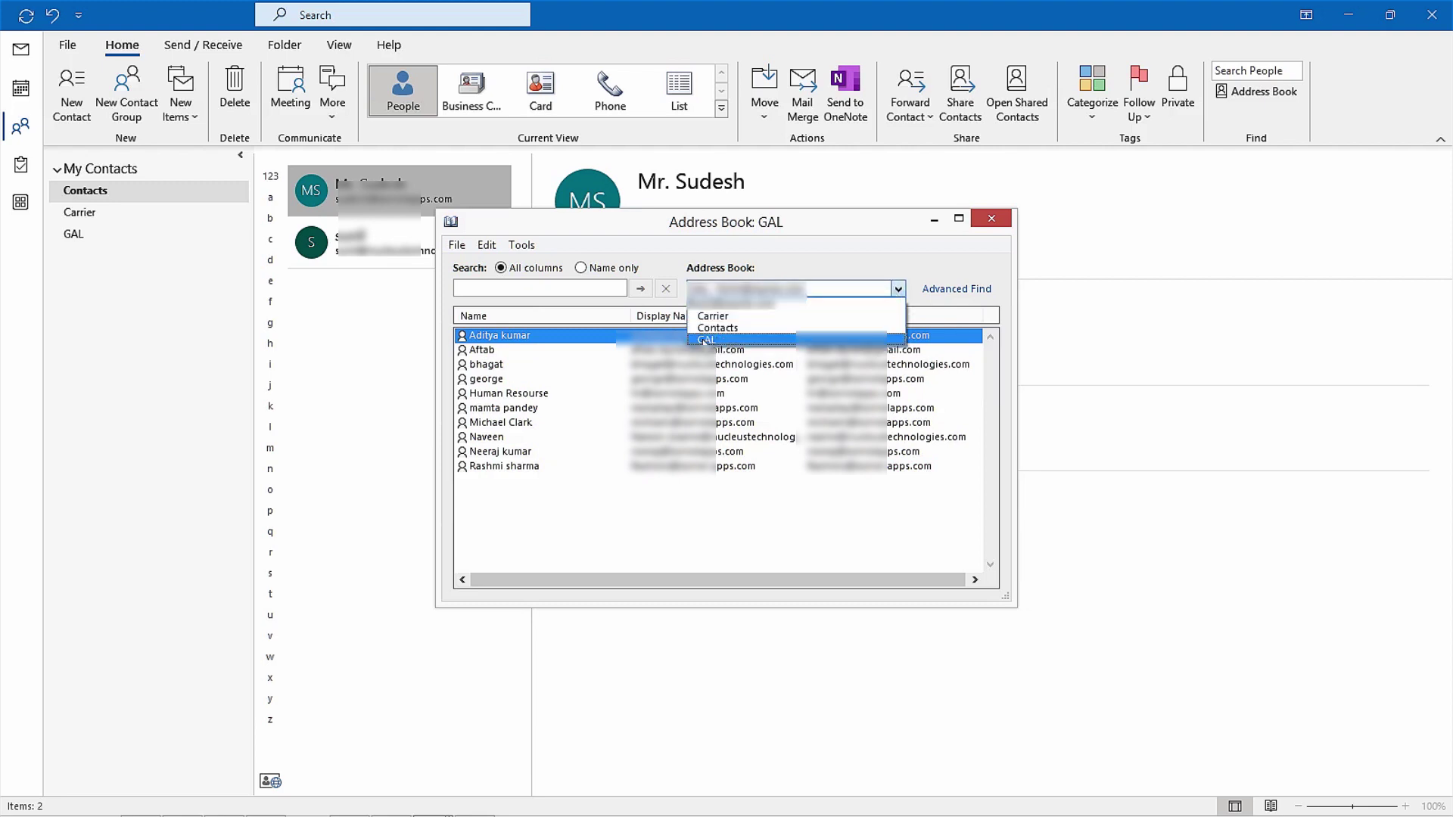
click(996, 219)
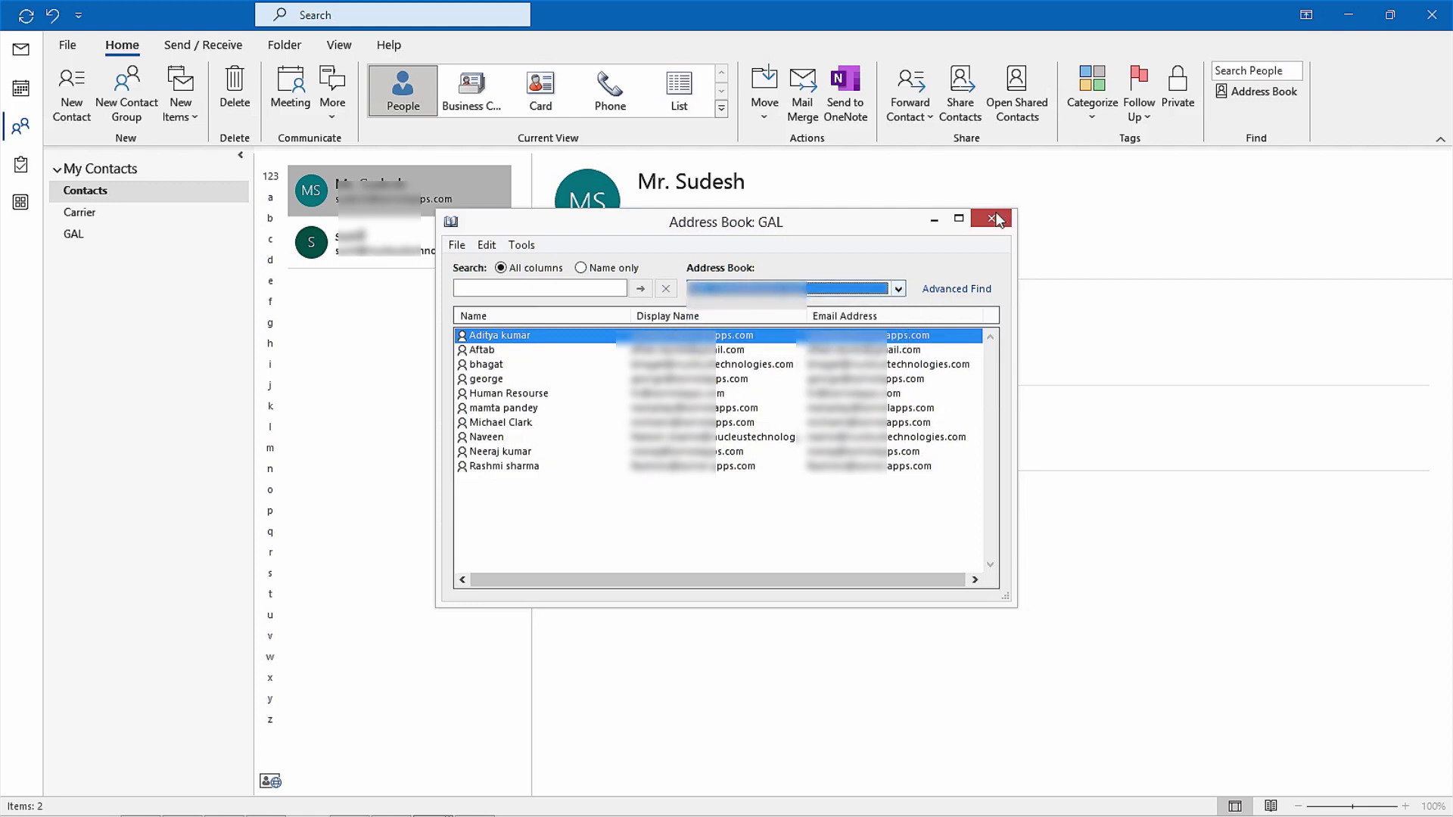
click(996, 220)
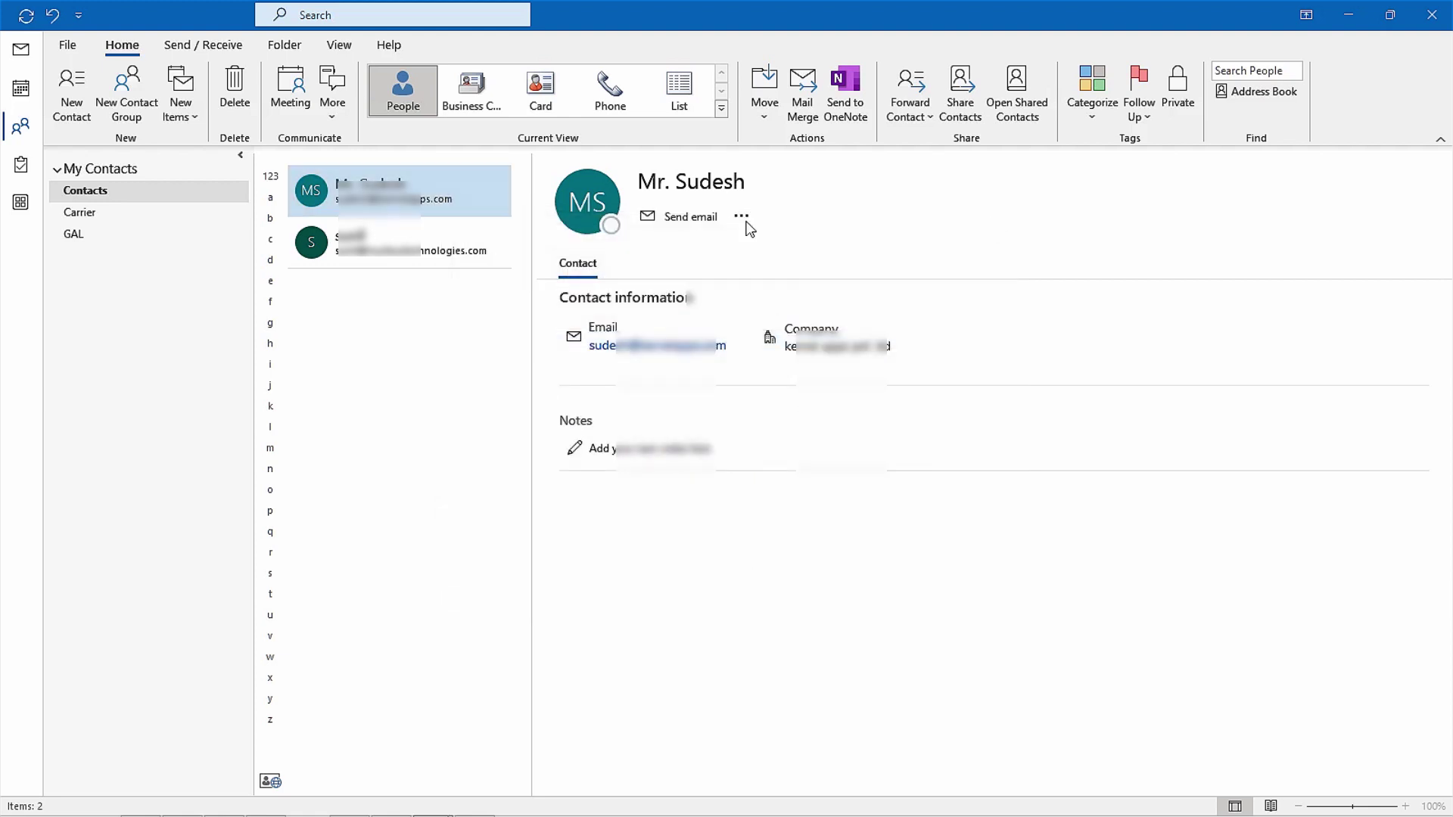
Step: Start the Import/Export wizard from Open & Export with Export to a file chosen
click(68, 48)
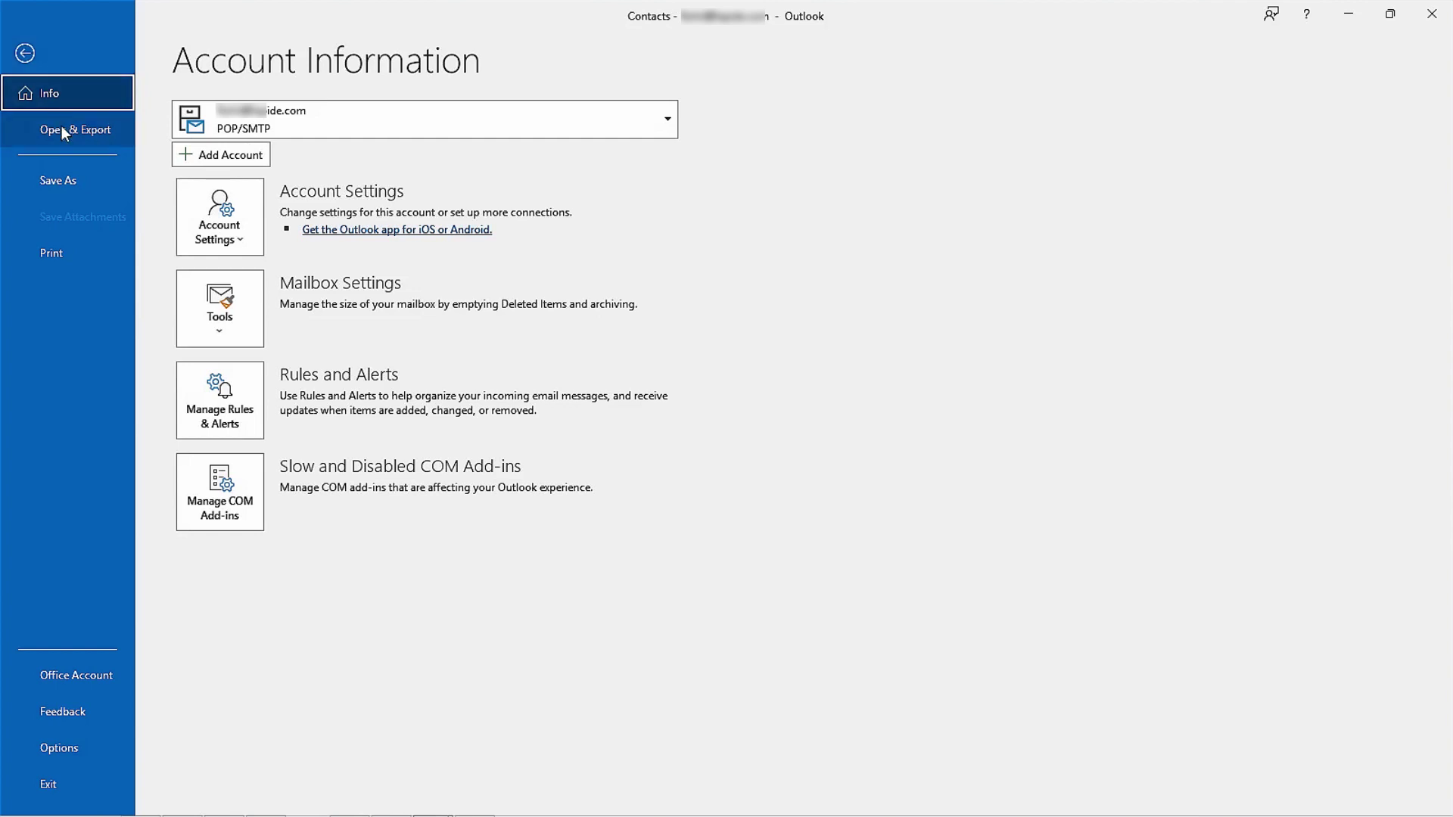
click(88, 132)
click(220, 310)
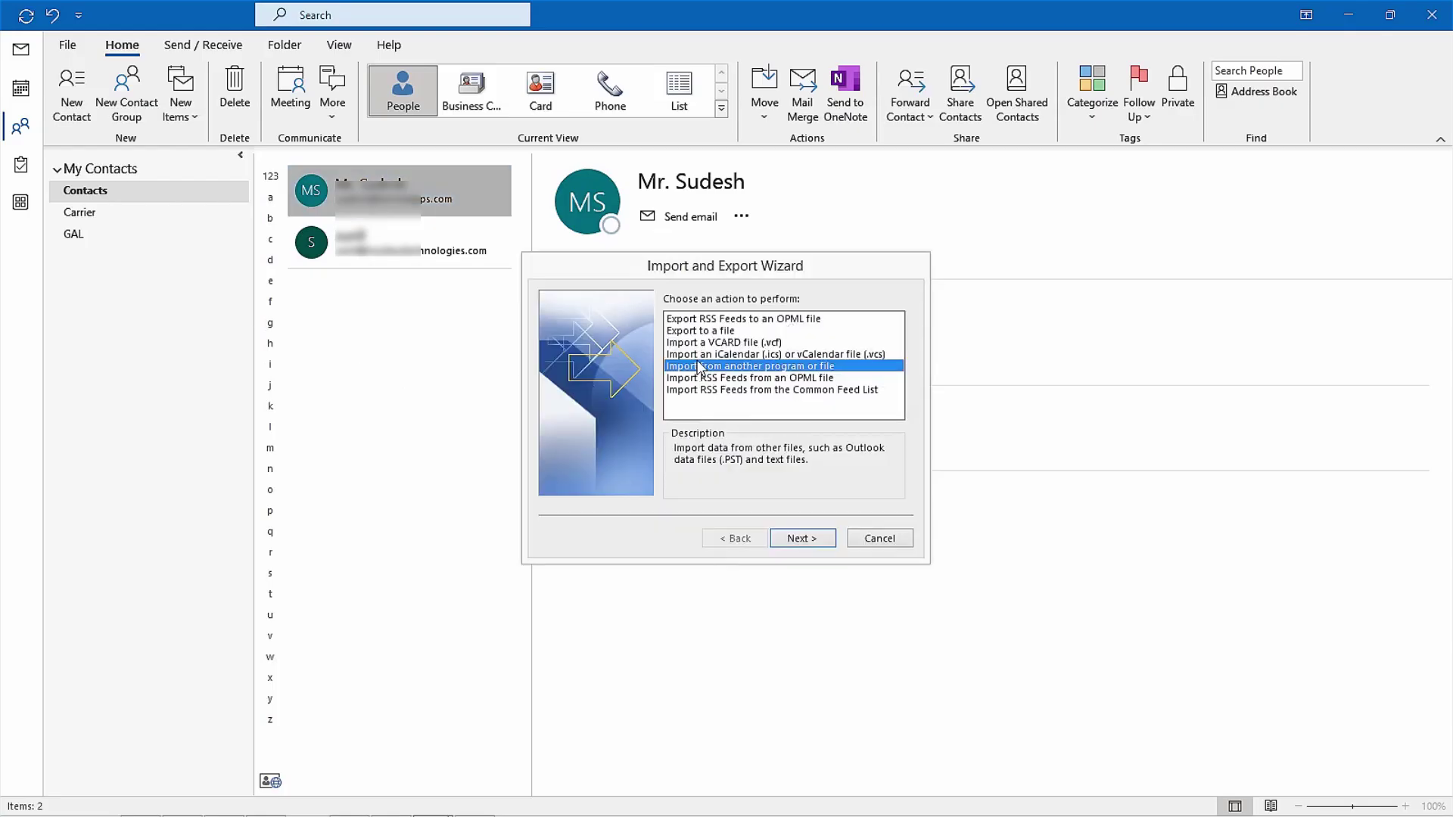
click(702, 332)
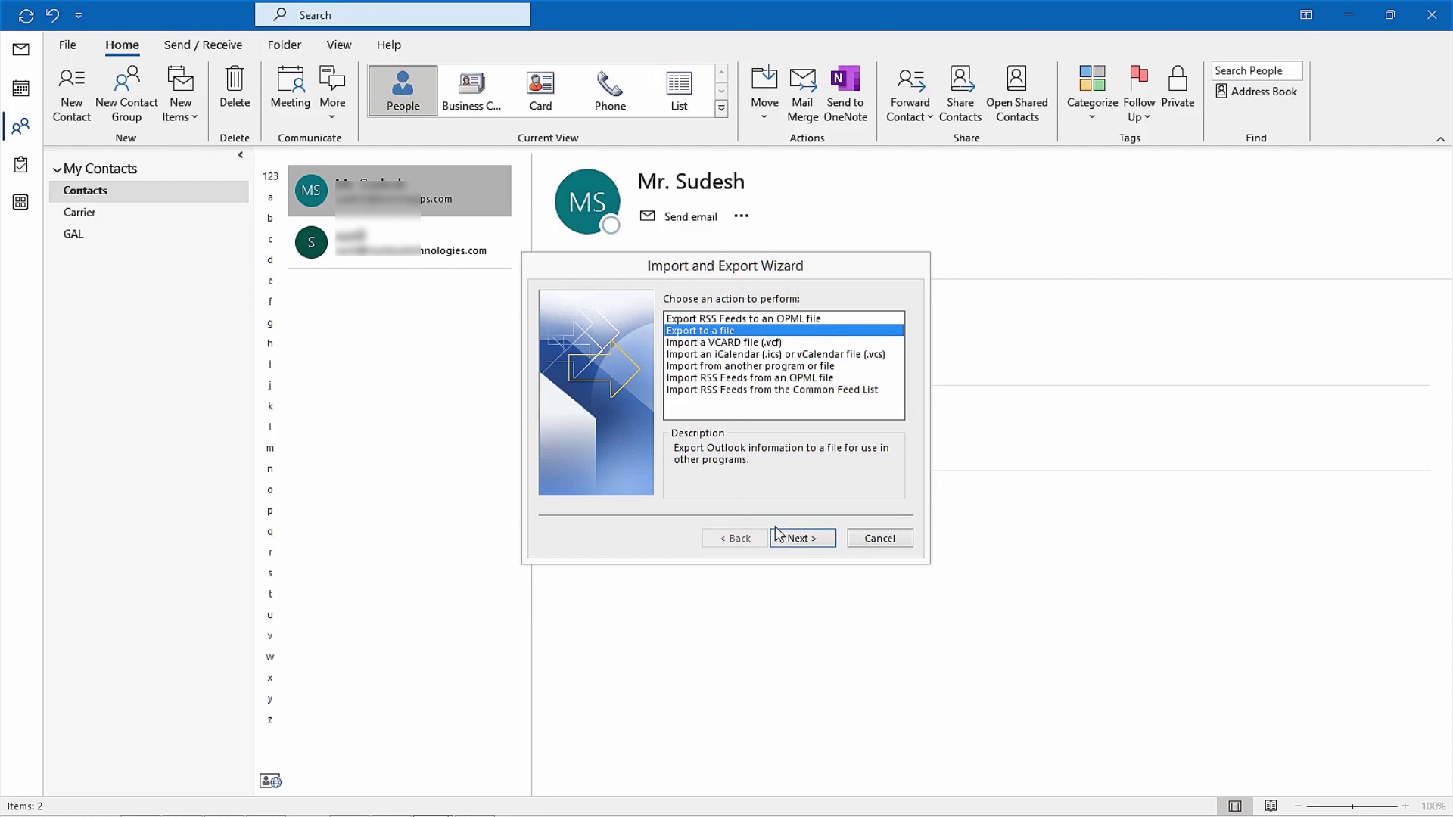
click(800, 538)
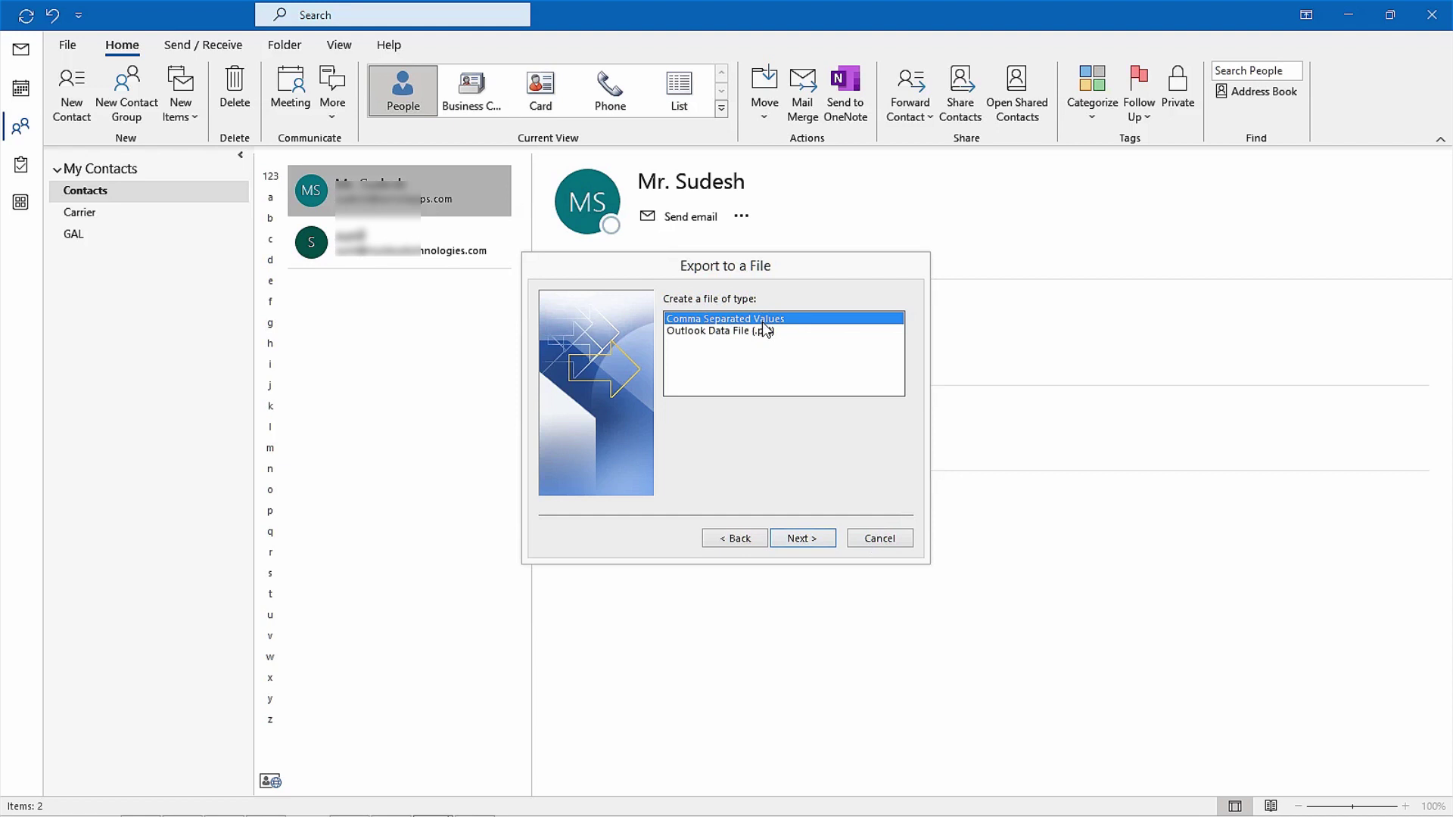
Step: Export the GAL folder as Comma Separated Values to Test.CSV
click(808, 540)
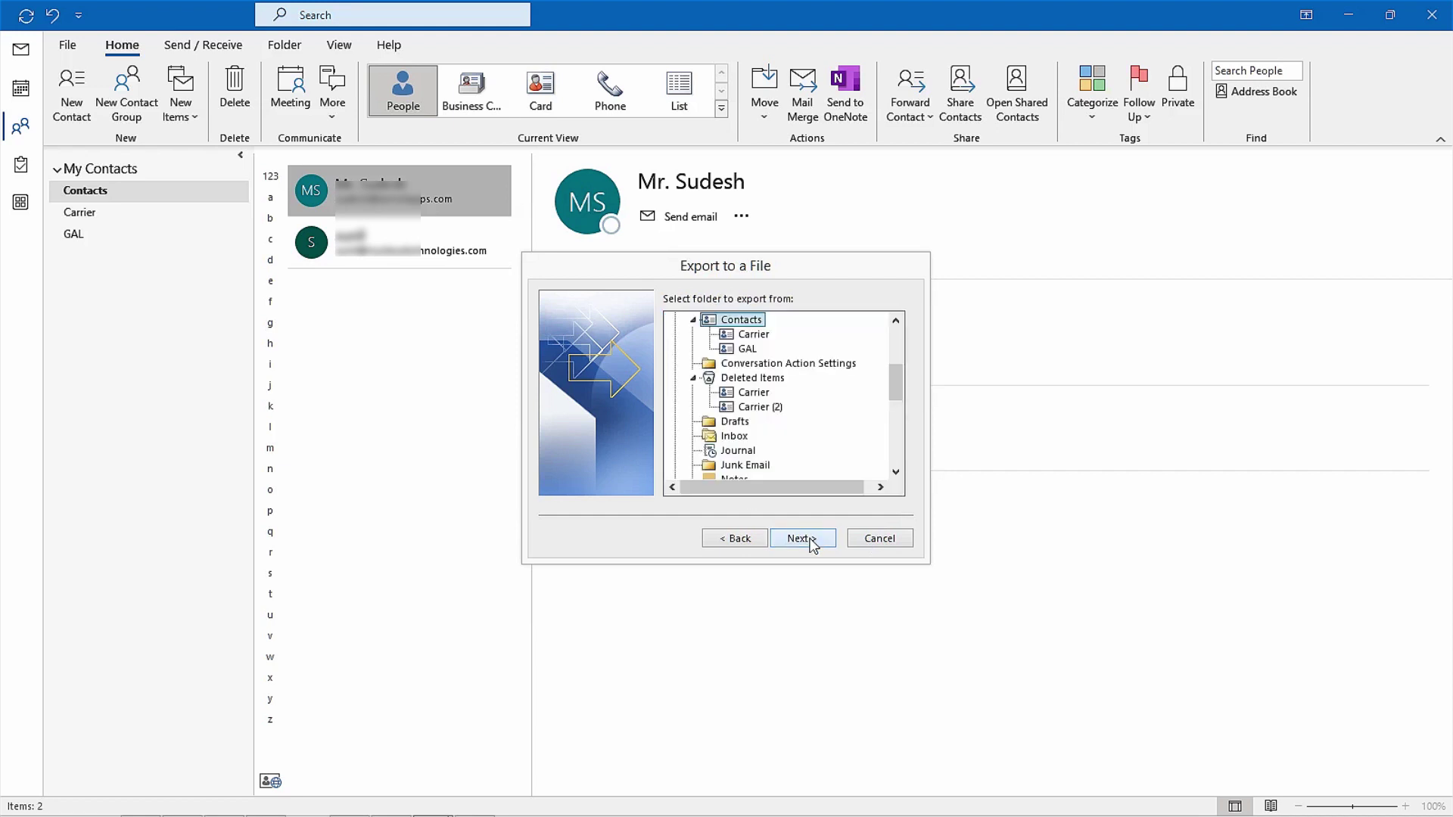
click(740, 347)
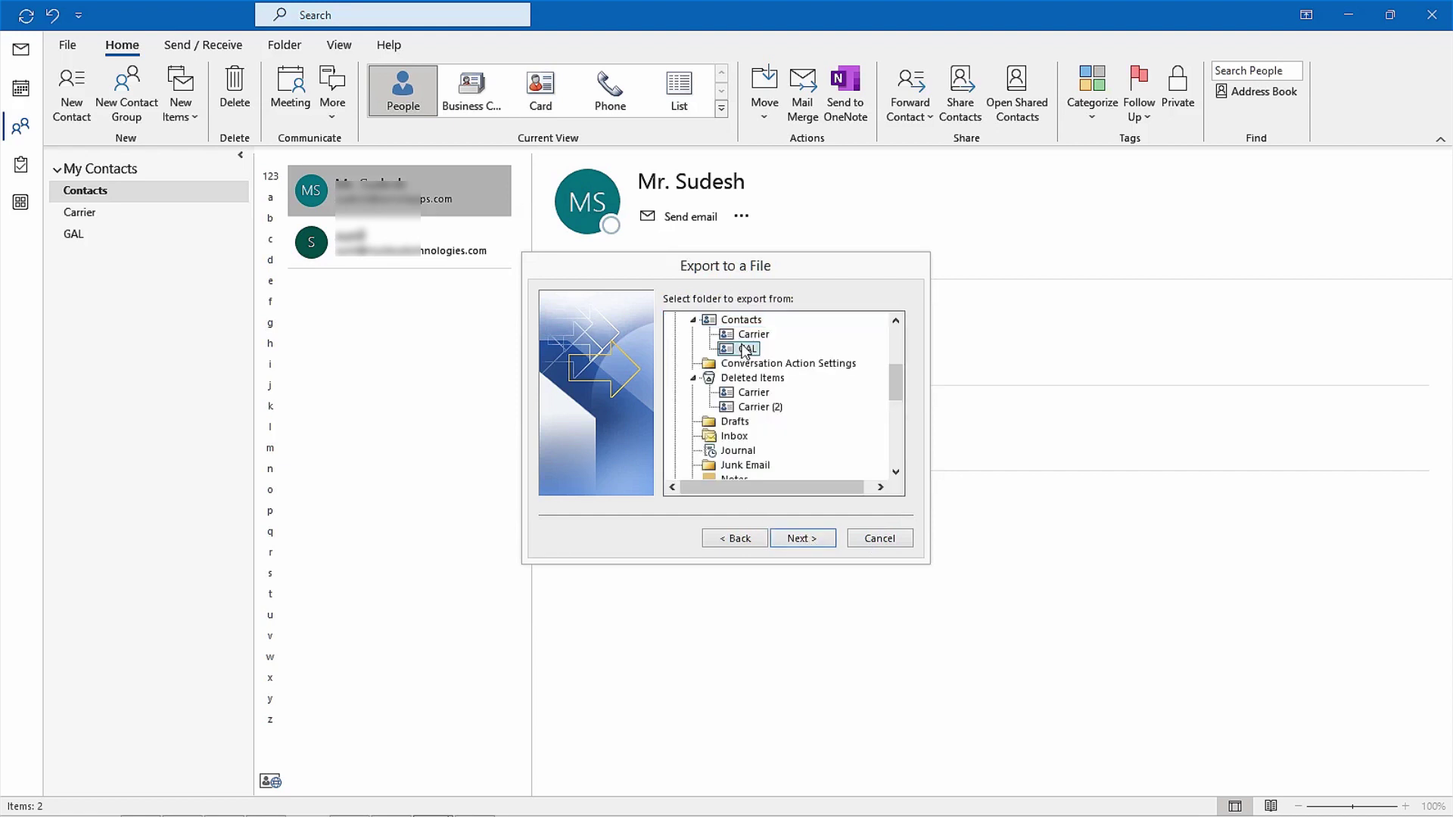
click(804, 541)
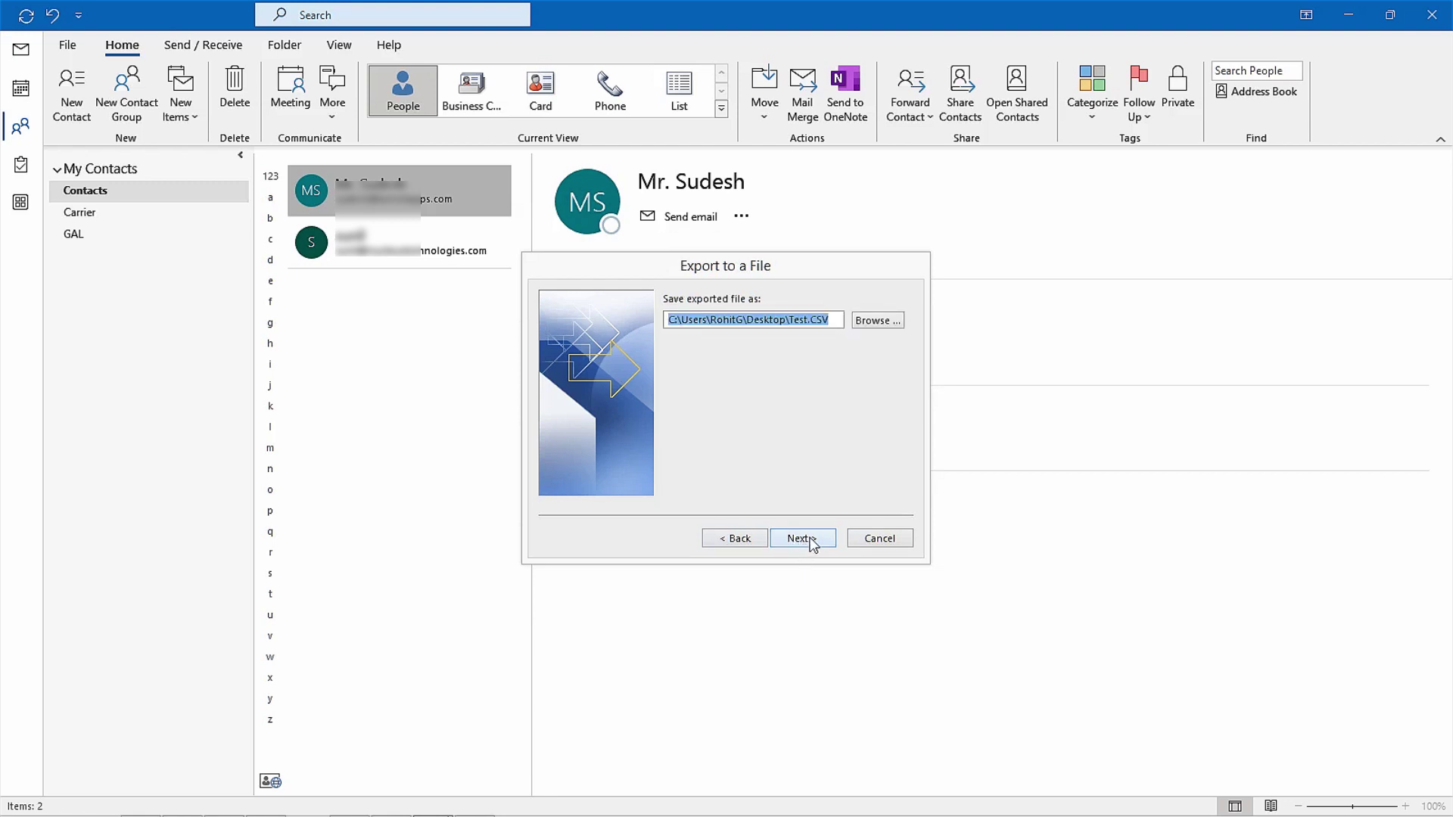
click(810, 540)
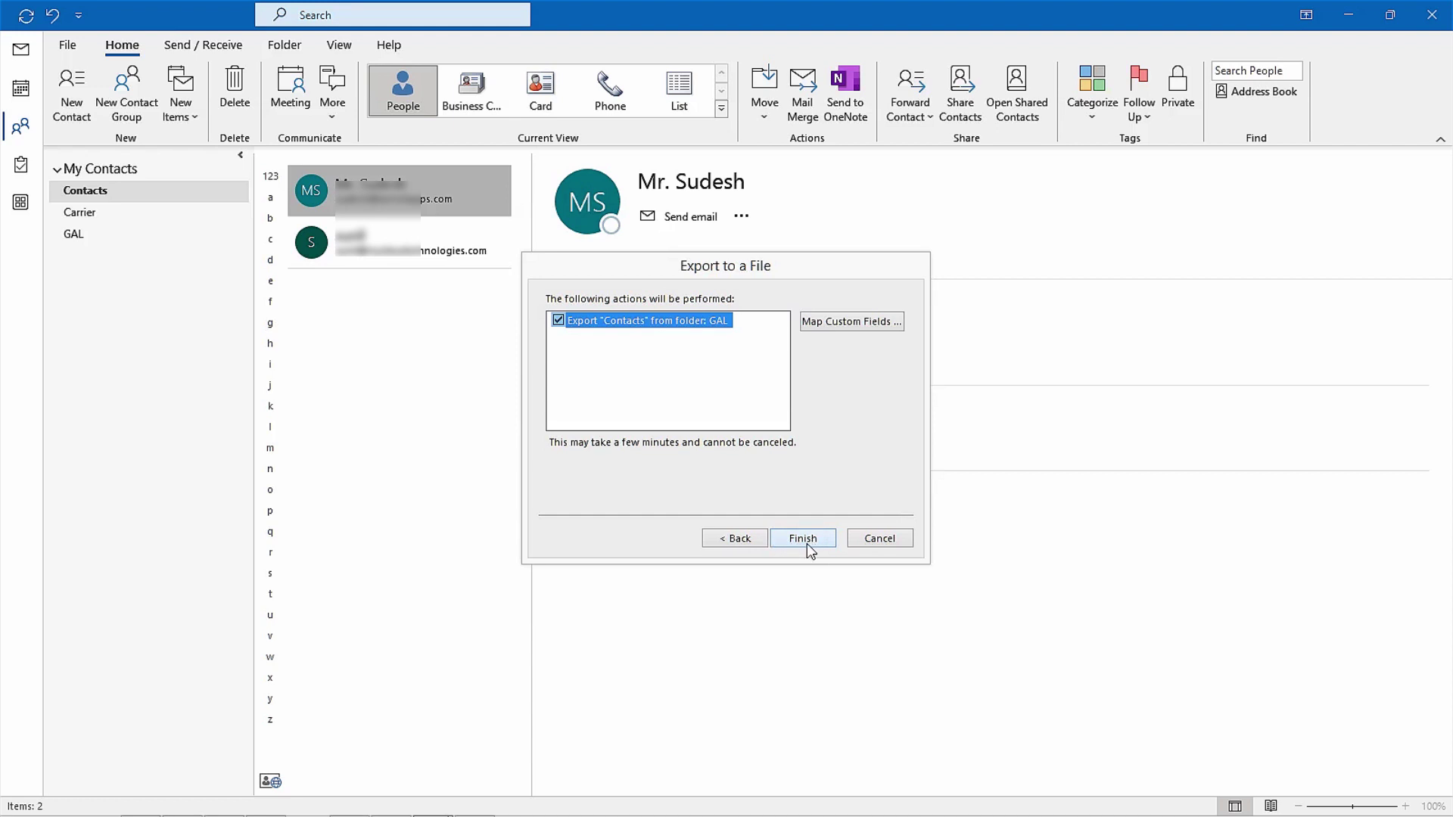
click(806, 545)
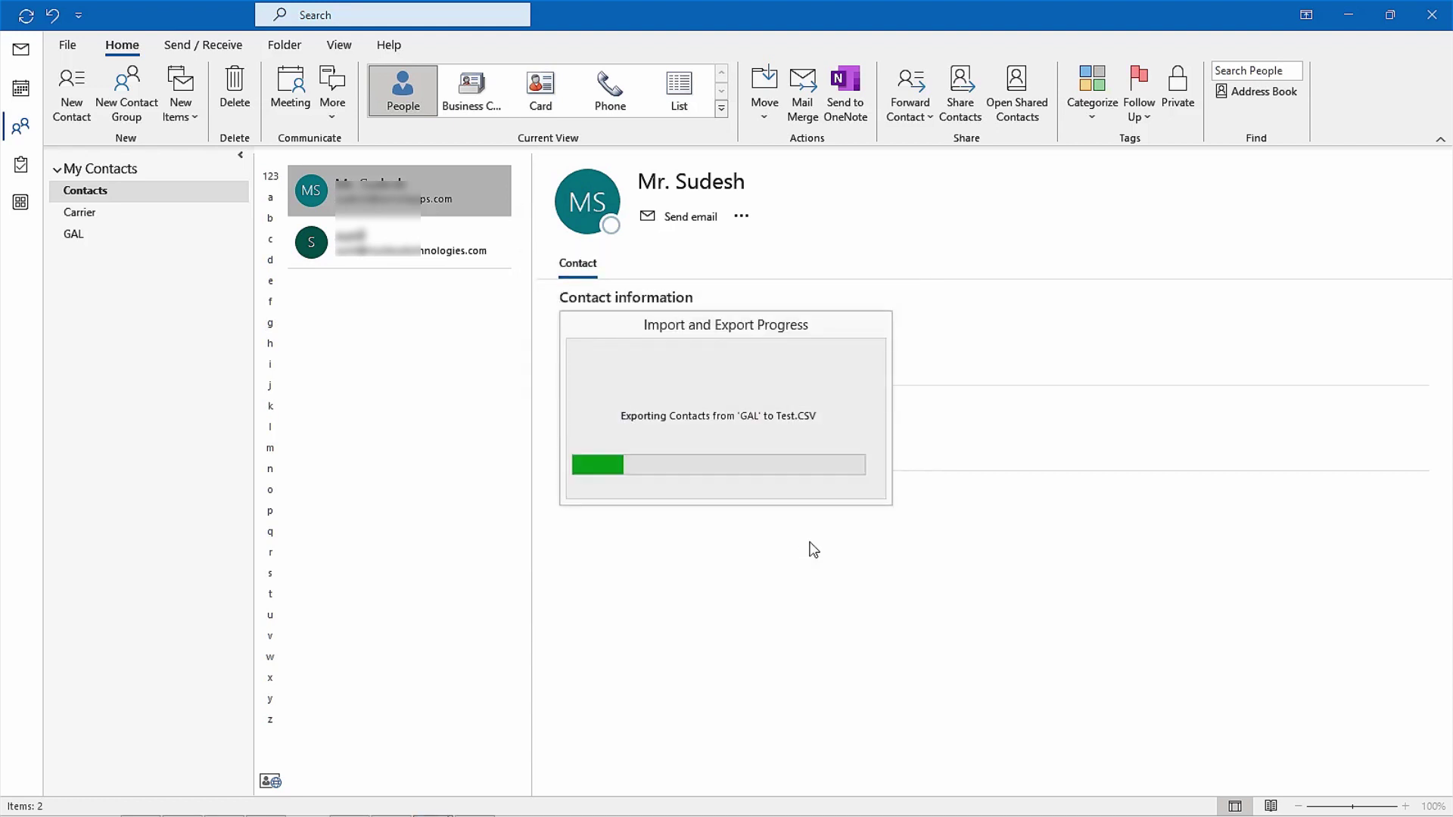